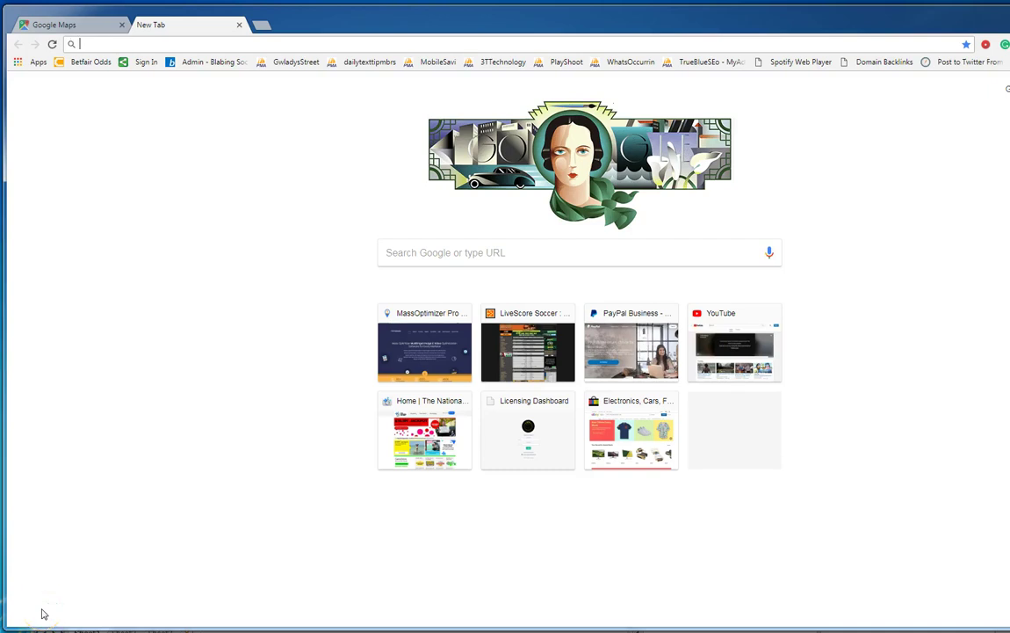
Step: Search Google for "things to do in liverpool"
left_click(63, 519)
left_click(104, 47)
type("thing")
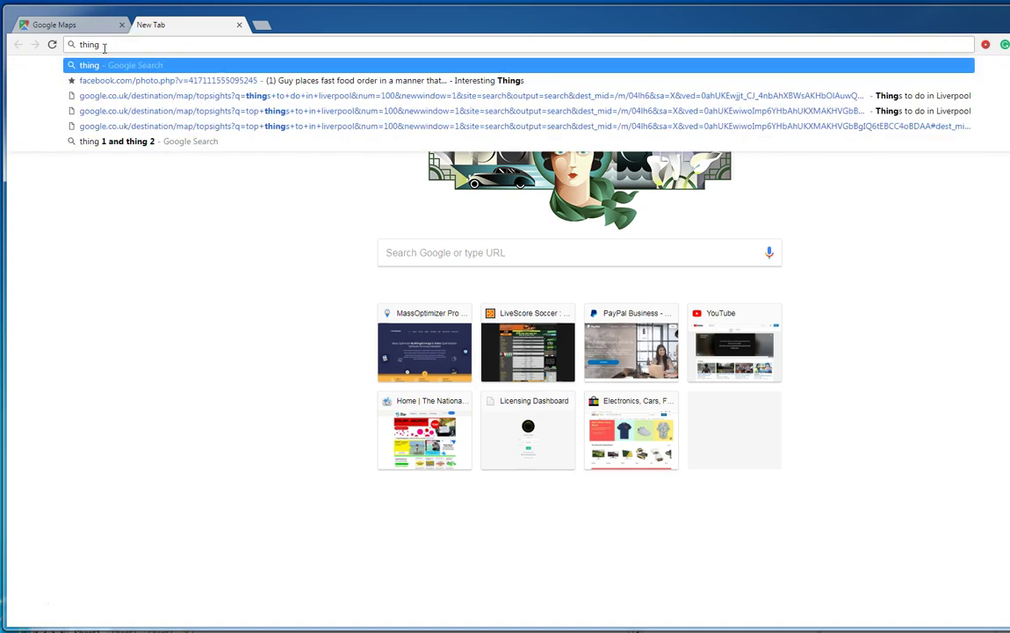
key("BackSpace")
type("s to")
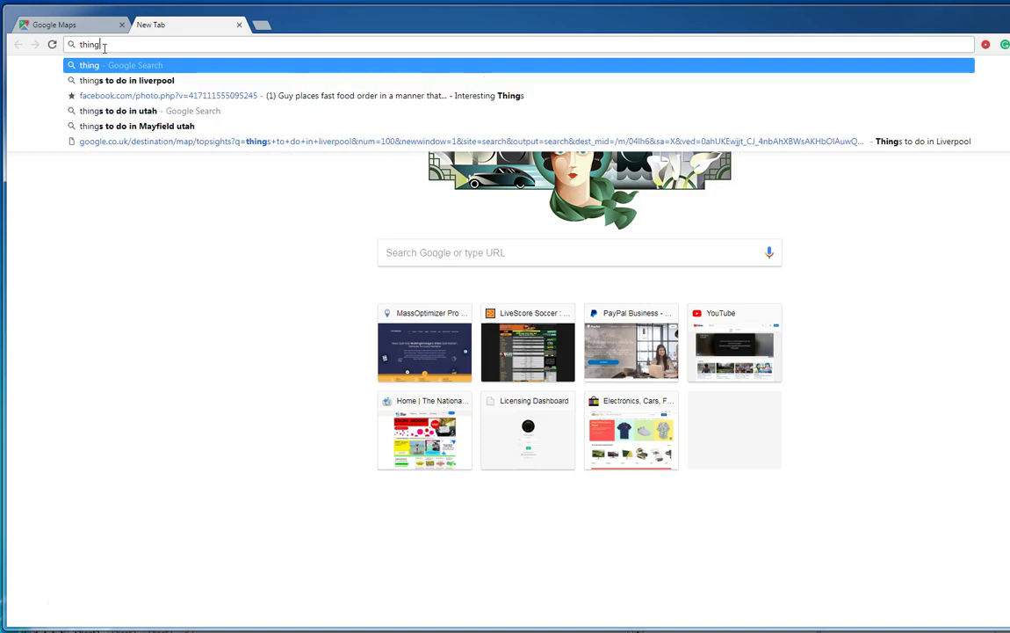
type(" do")
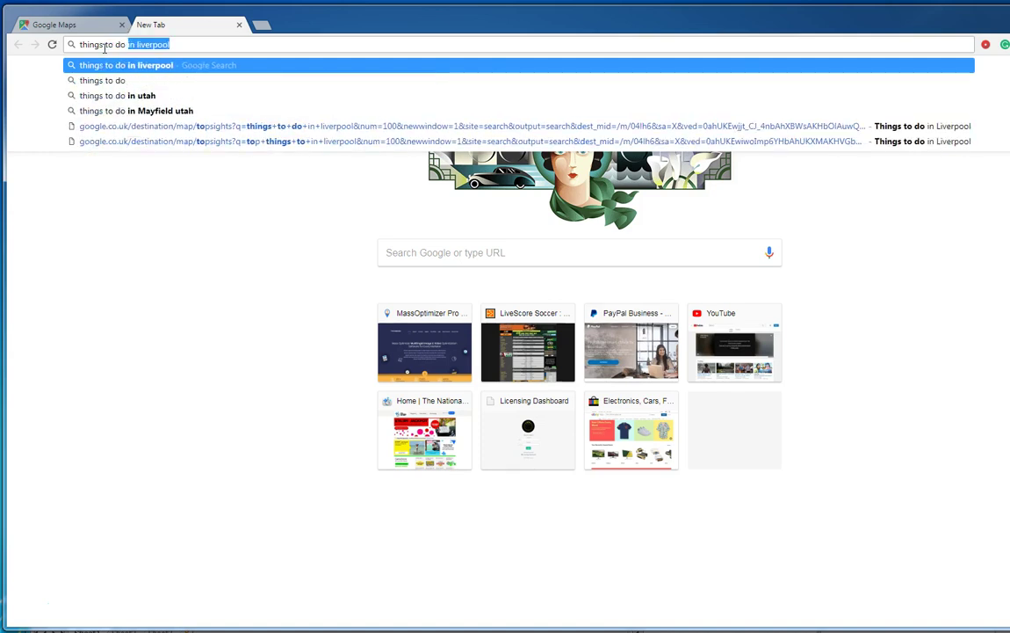
key("Return")
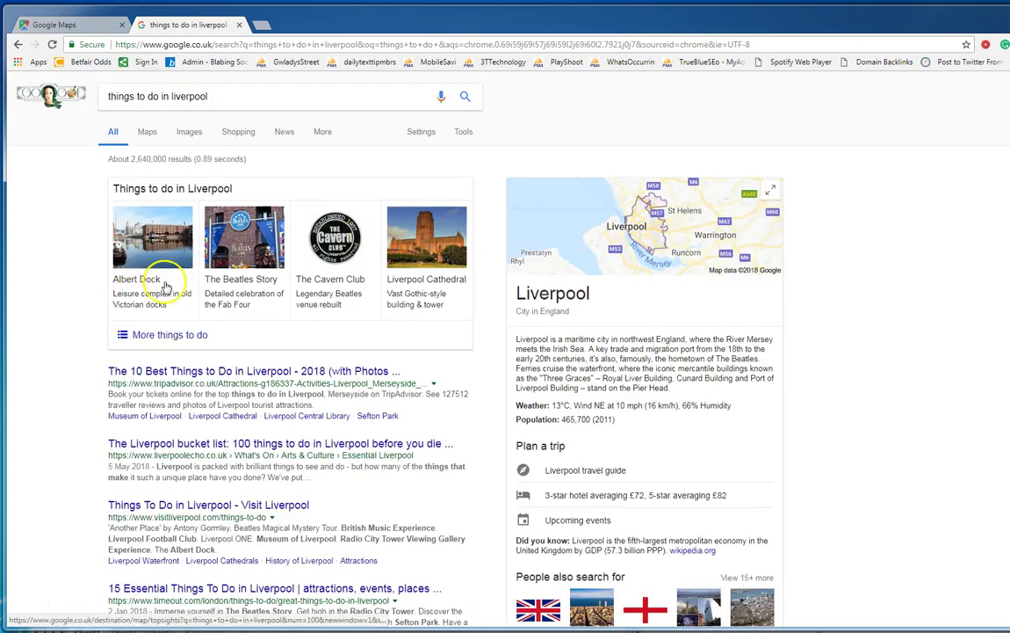
Step: Open the full list of things to do in Liverpool and look through the attractions
left_click(163, 334)
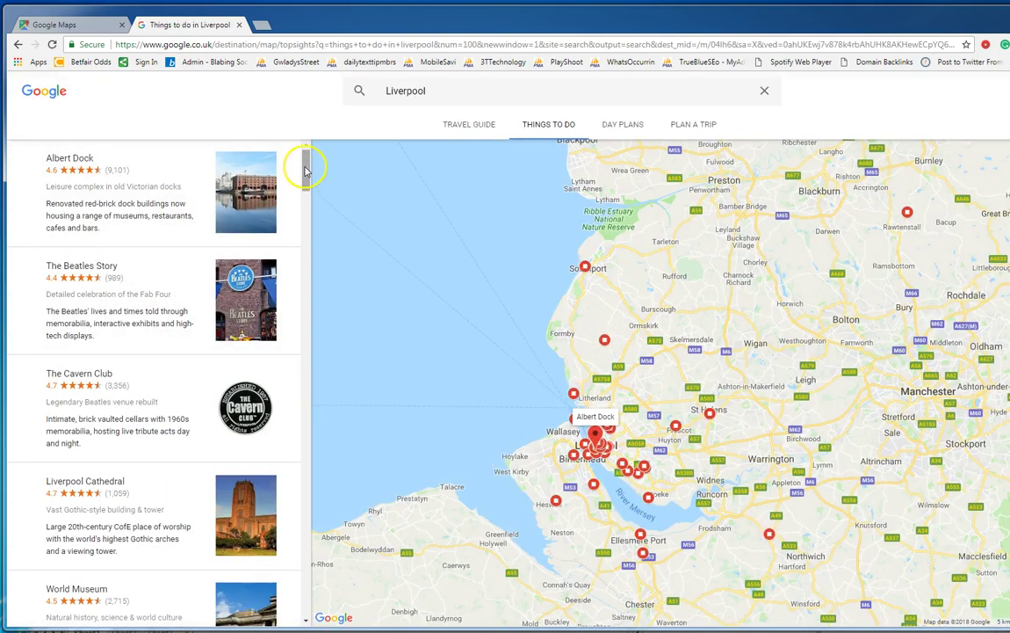
left_click_drag(306, 162, 301, 374)
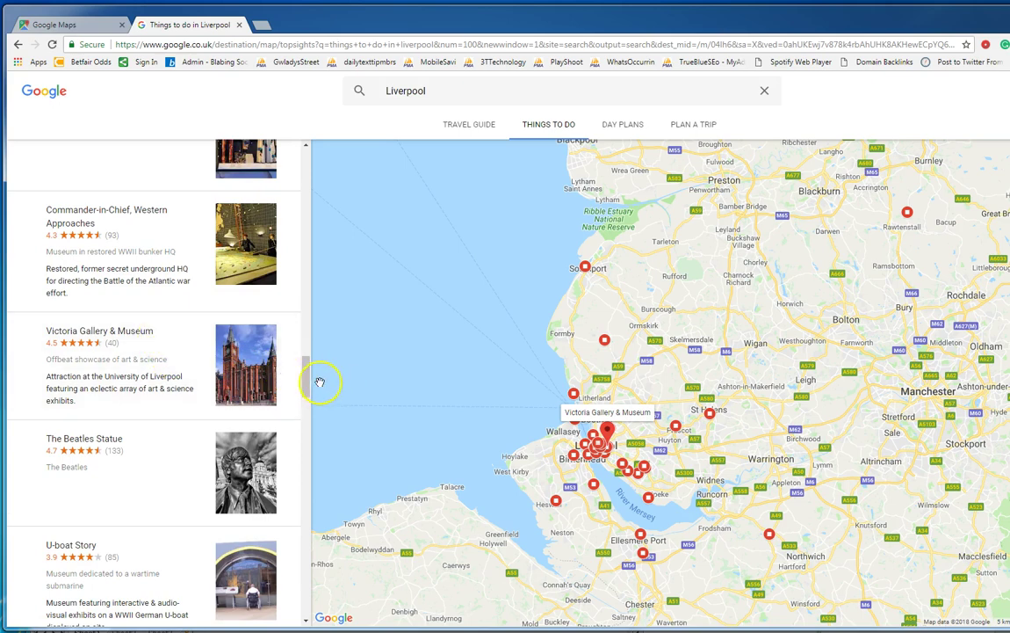
left_click(305, 323)
scroll(306, 323, "up", 15)
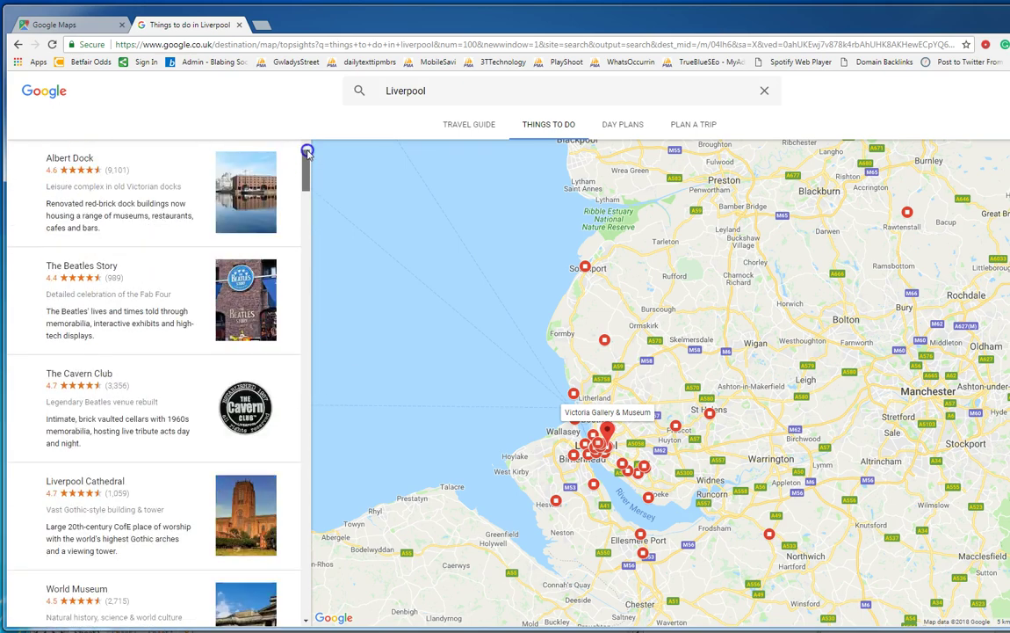
Step: Copy the attraction name Albert Dock from the Google list into cell A1 of the local-places.xlsx workbook in Excel
left_click_drag(103, 166, 49, 166)
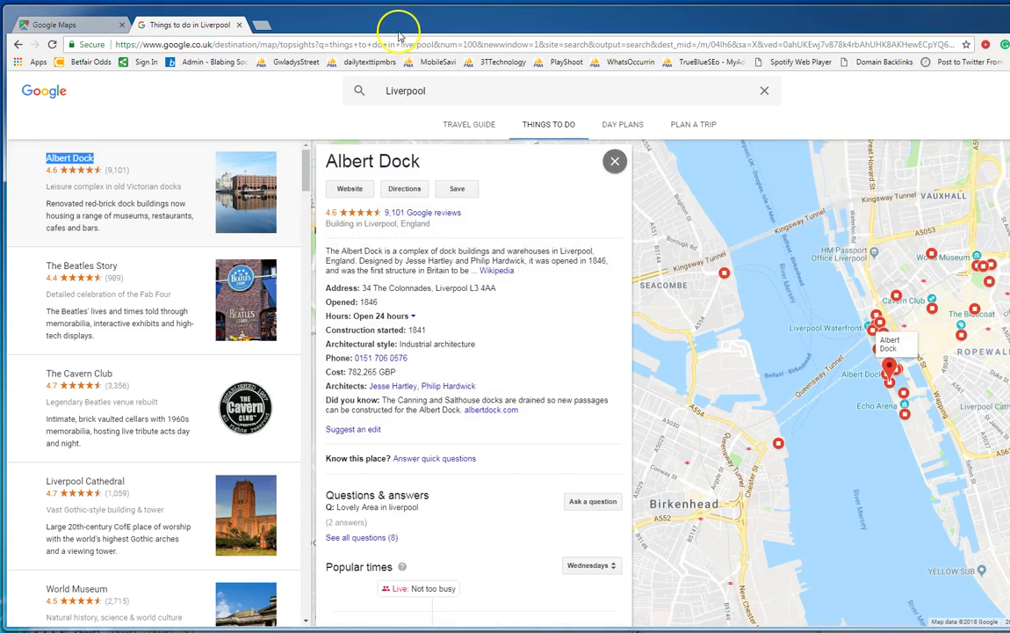
left_click(392, 27)
left_click_drag(392, 28, 479, 36)
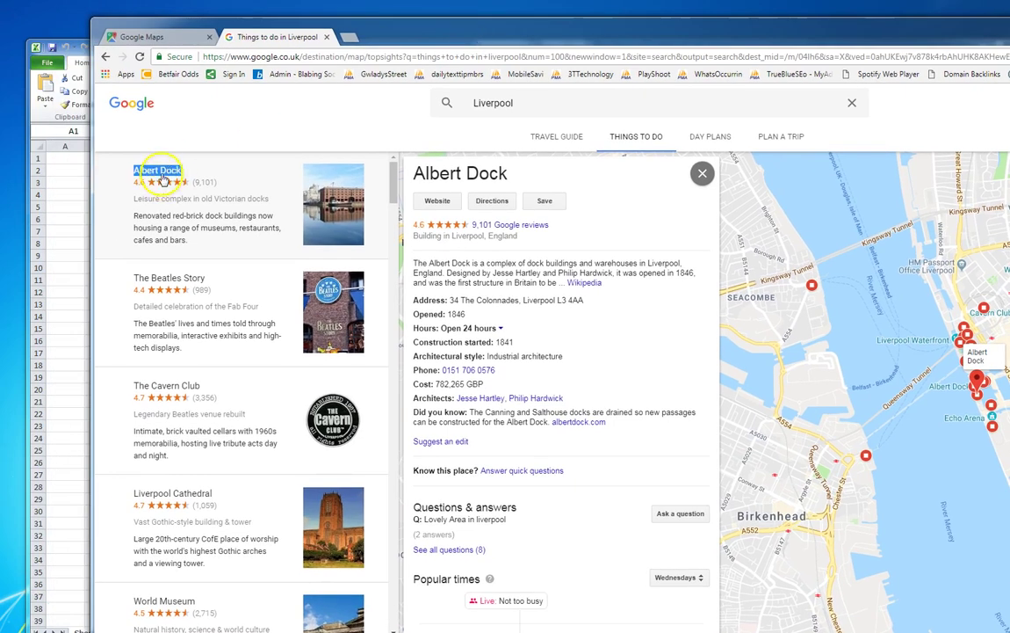
left_click(67, 159)
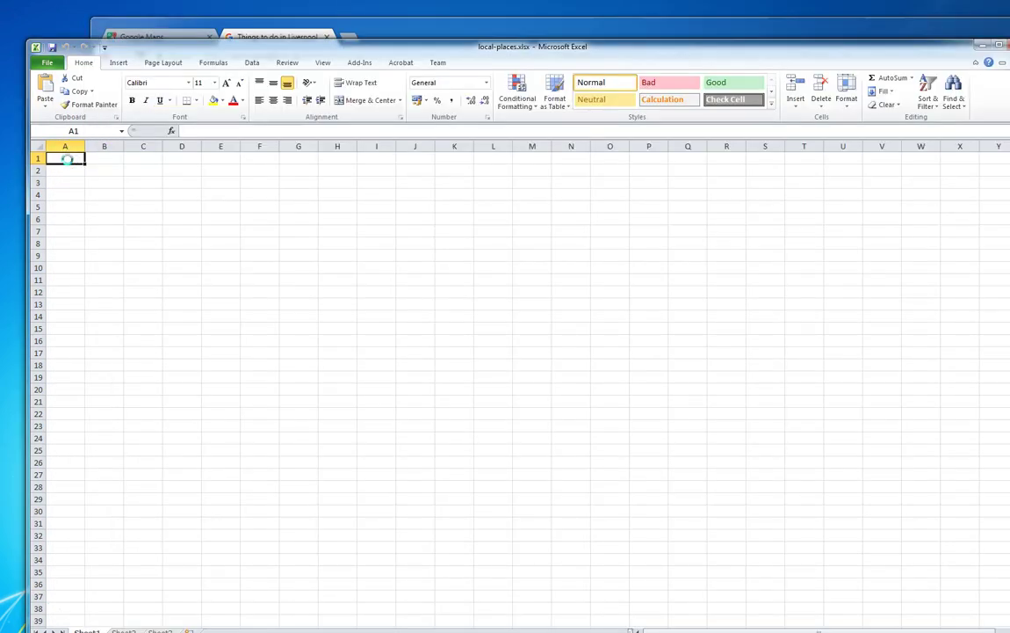
type("Albert Dock")
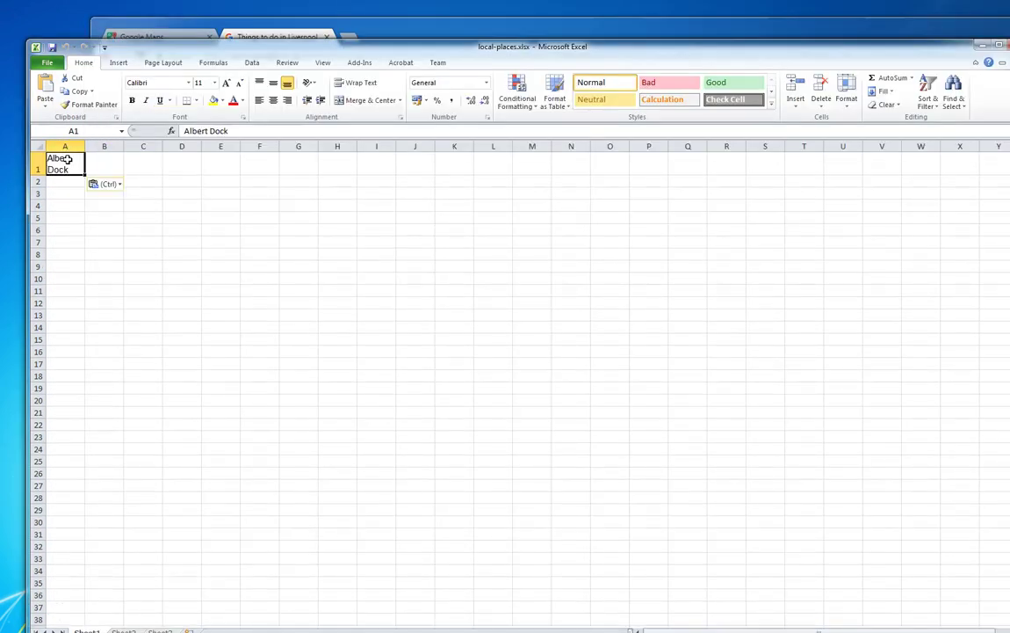
Step: Switch to Google Maps in the browser and get driving directions from Albert Dock to Liverpool Roofing Company
left_click(417, 30)
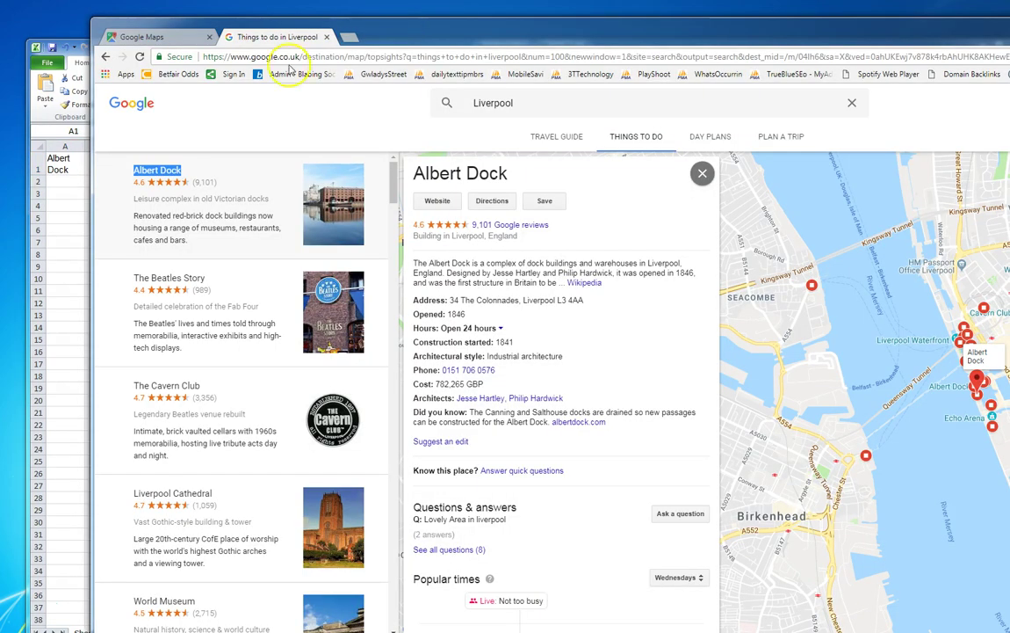
triple_click(169, 175)
key("ctrl+c")
left_click(158, 39)
left_click(163, 132)
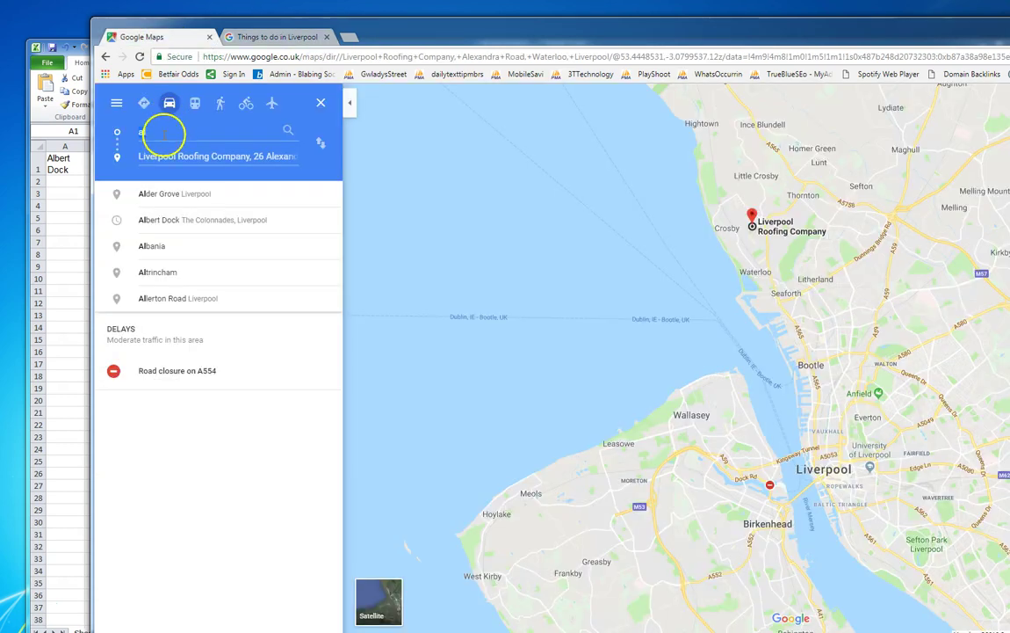
left_click_drag(162, 132, 121, 134)
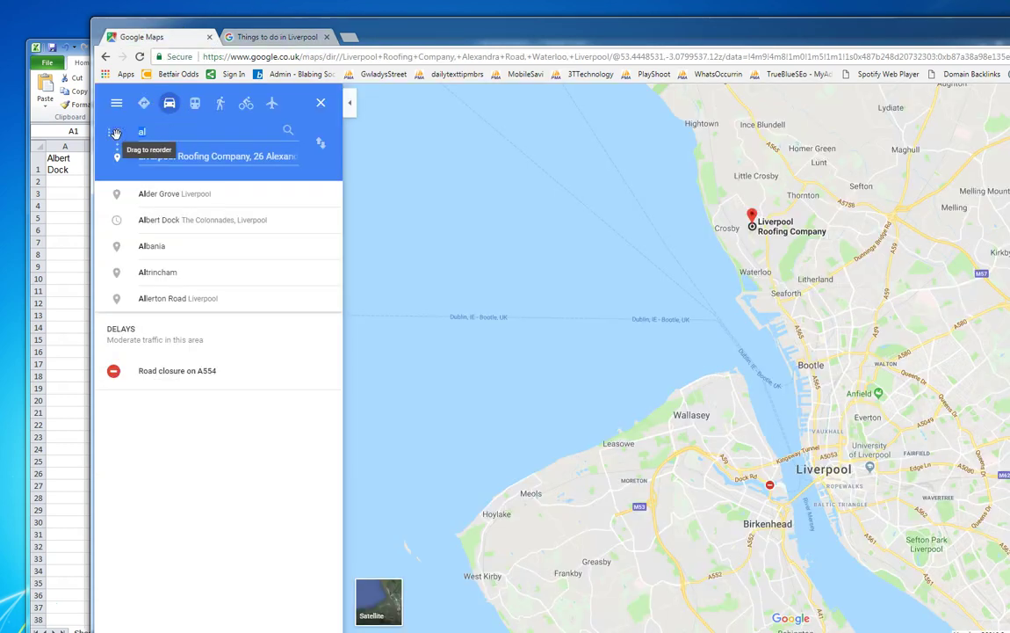
key("ctrl+v")
left_click(185, 167)
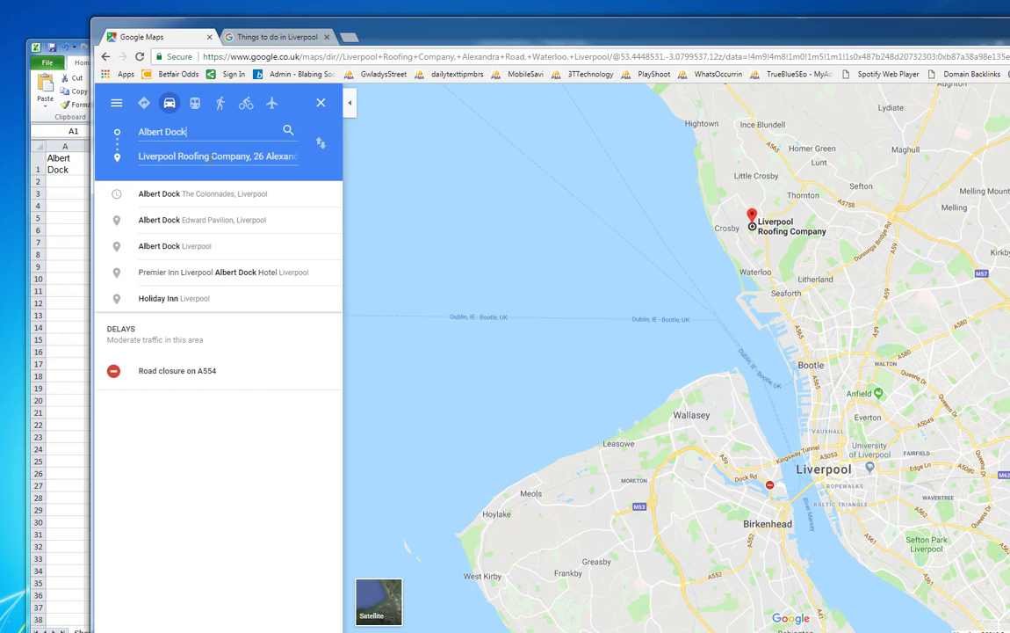
key("Return")
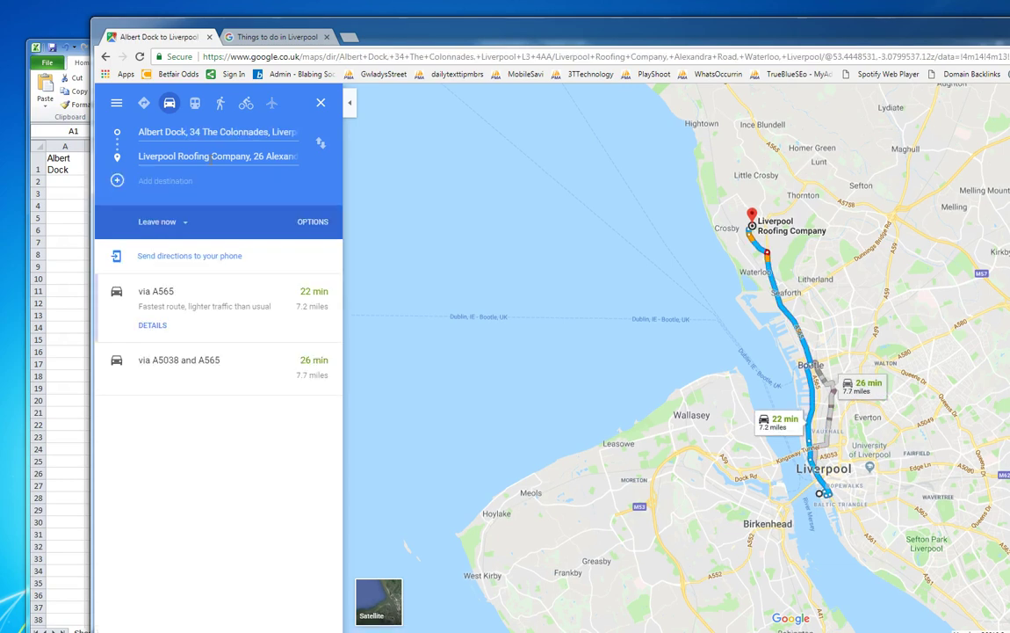
Step: Open the sharing options for the Albert Dock route and copy its short link
left_click(824, 495)
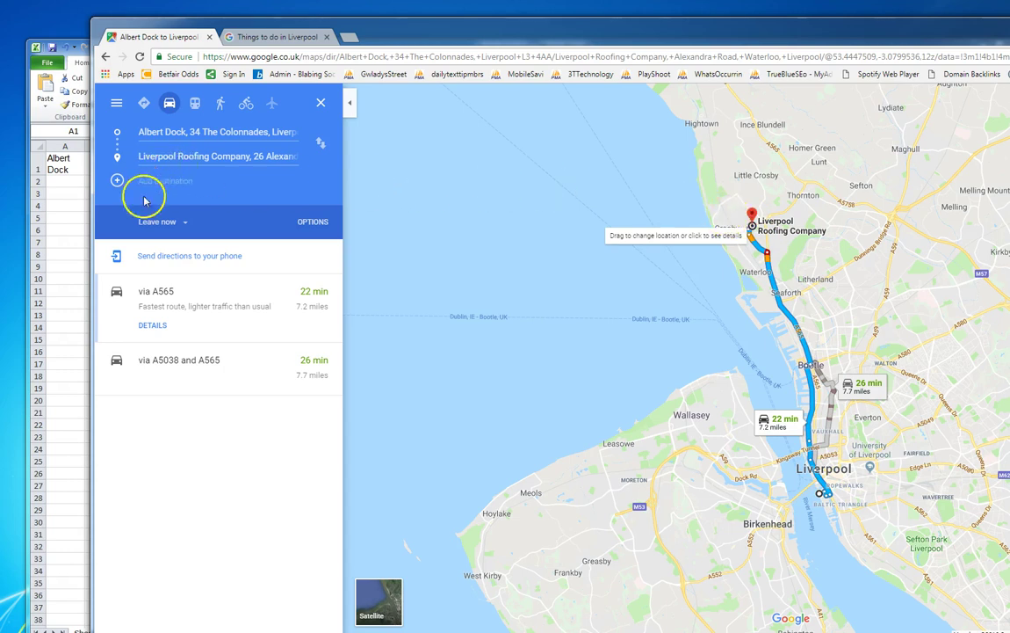
left_click(117, 104)
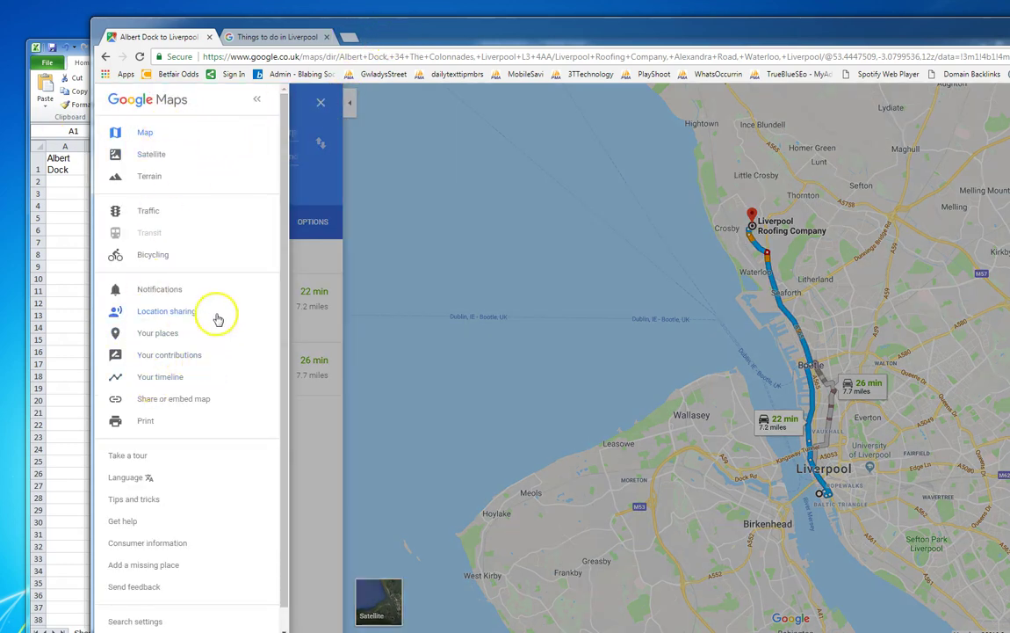
left_click(165, 406)
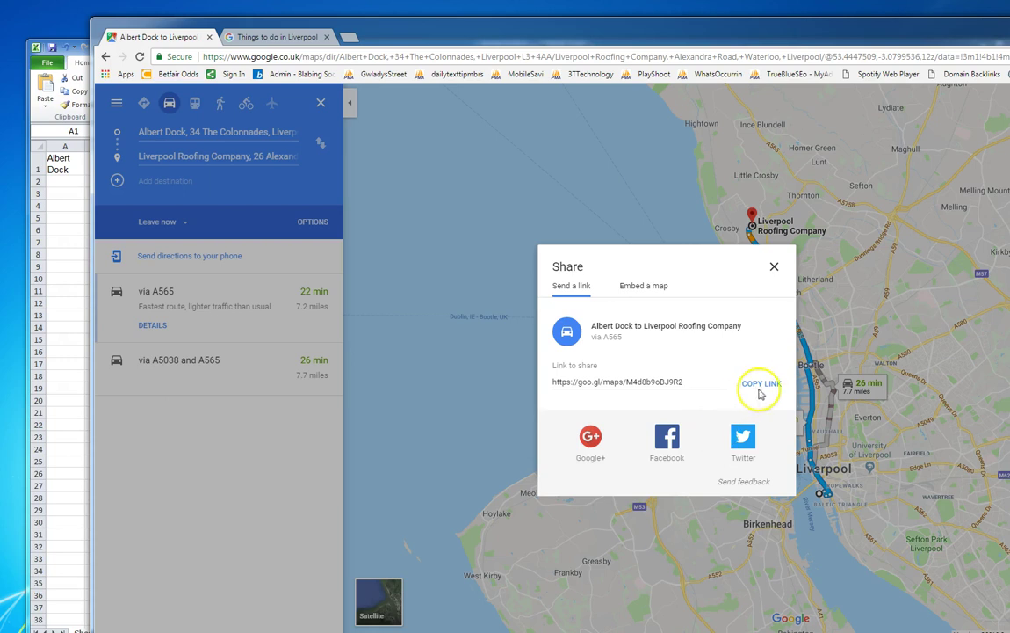
left_click(761, 384)
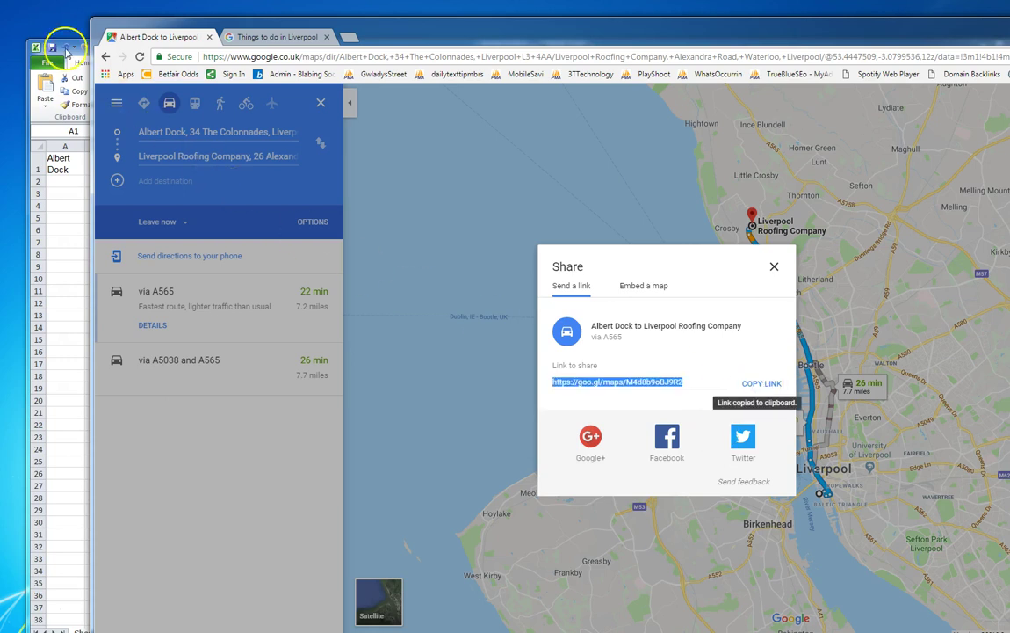
Step: Paste the route link into cell B1 of the Excel sheet and auto-fit the widths of columns B and A
left_click(58, 167)
left_click(101, 165)
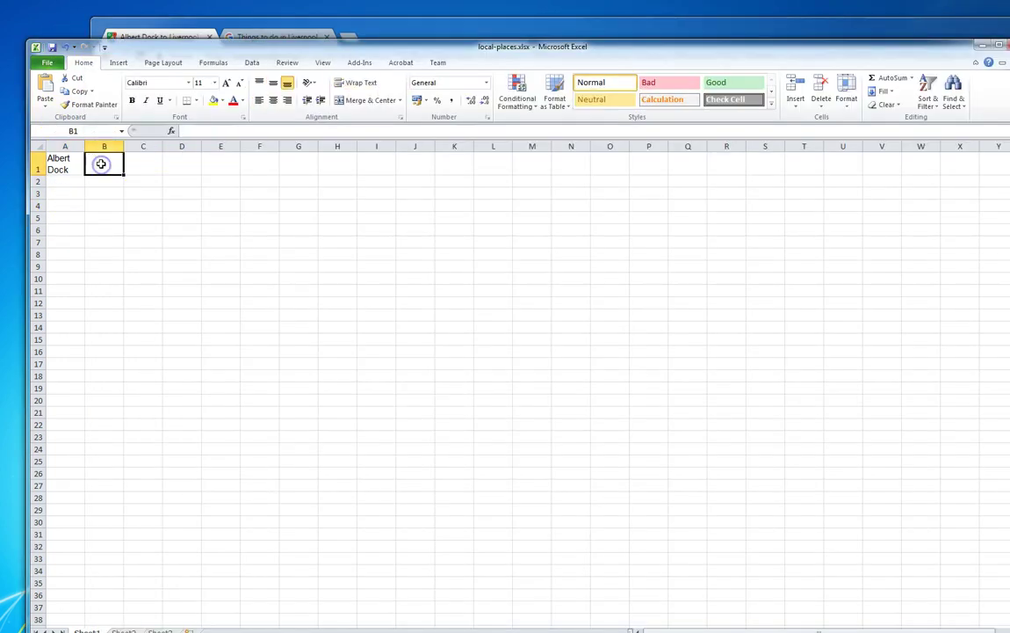
key("ctrl+v")
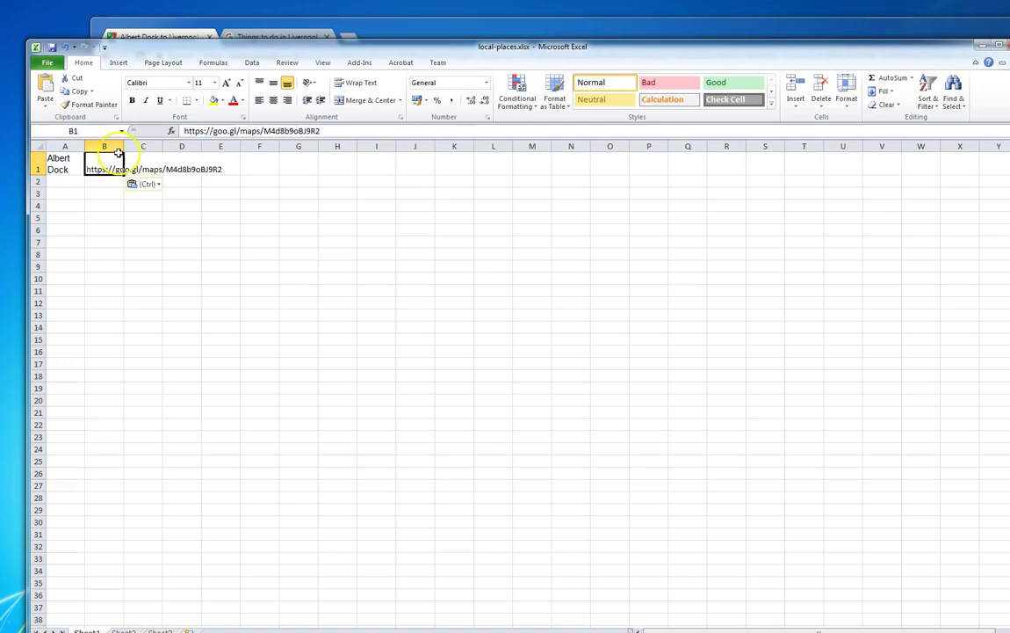
double_click(124, 146)
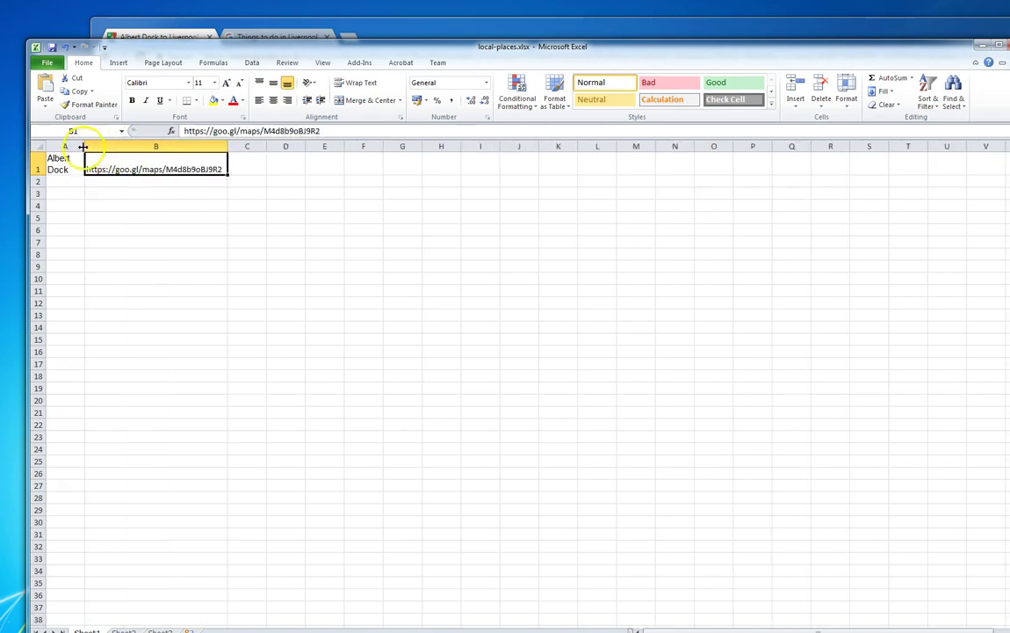
double_click(84, 146)
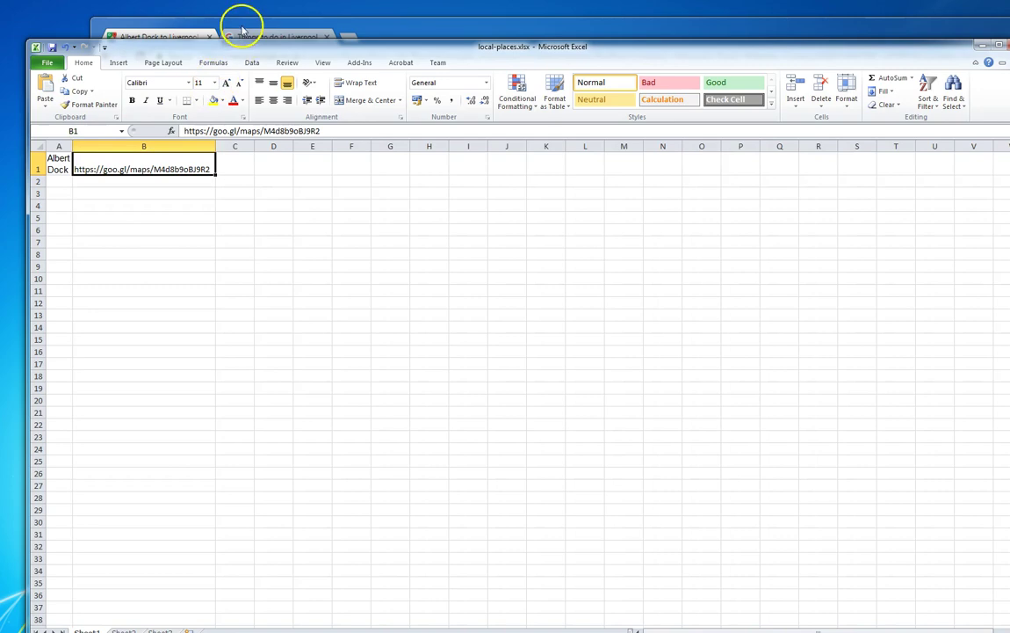
Step: Switch back to the Google Maps sharing dialog and copy the Medium-size embed HTML for the route map
left_click(393, 29)
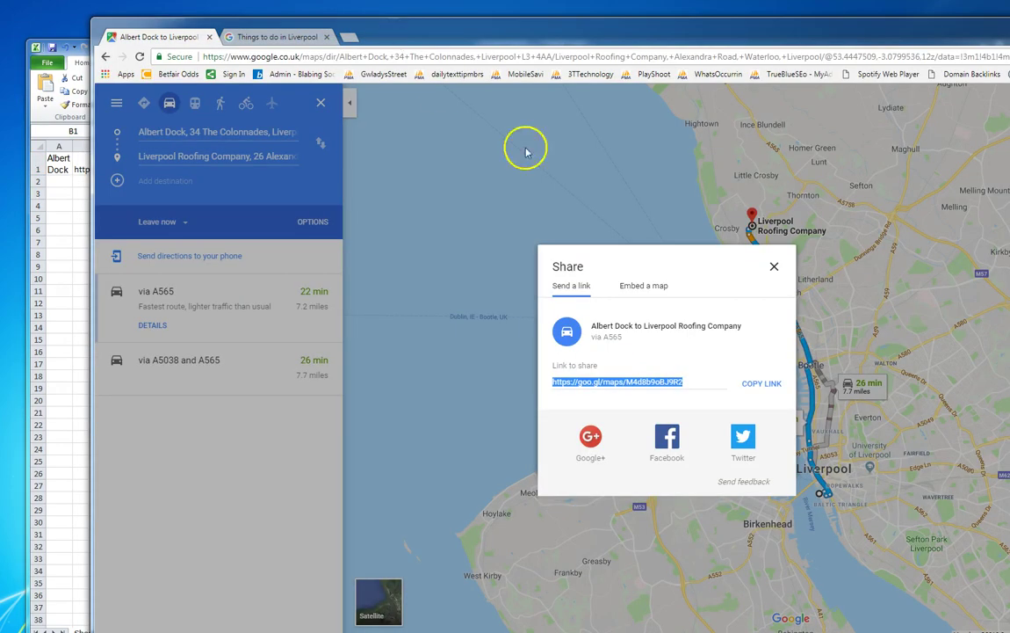
left_click(646, 285)
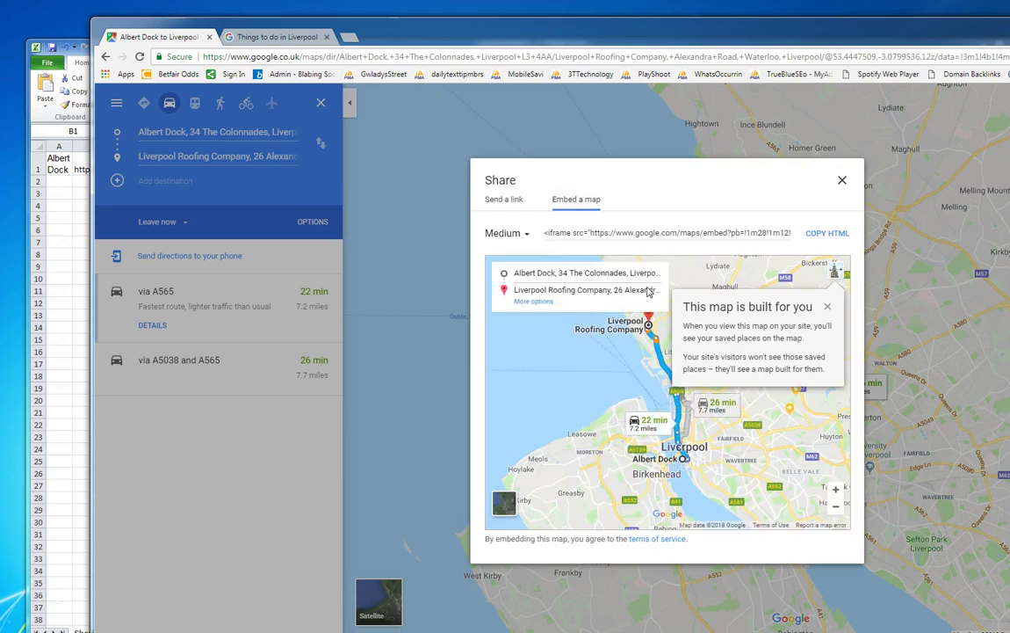
left_click(836, 234)
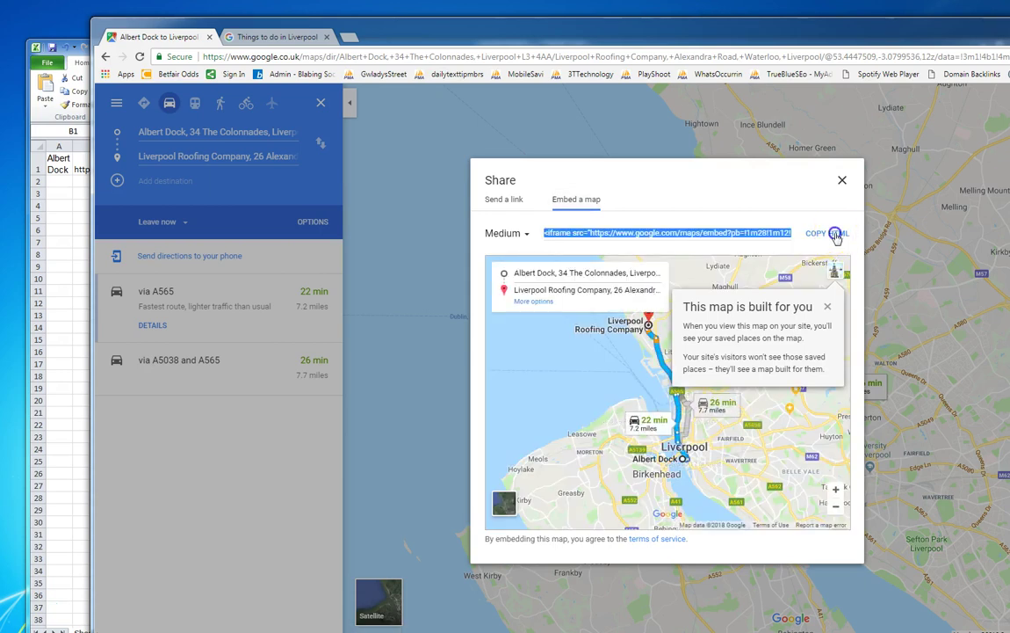
Step: Paste the embed code into cell C1 of the Excel sheet, auto-fit column C and widen column A to fit the attraction name on one line
left_click(56, 181)
left_click(231, 166)
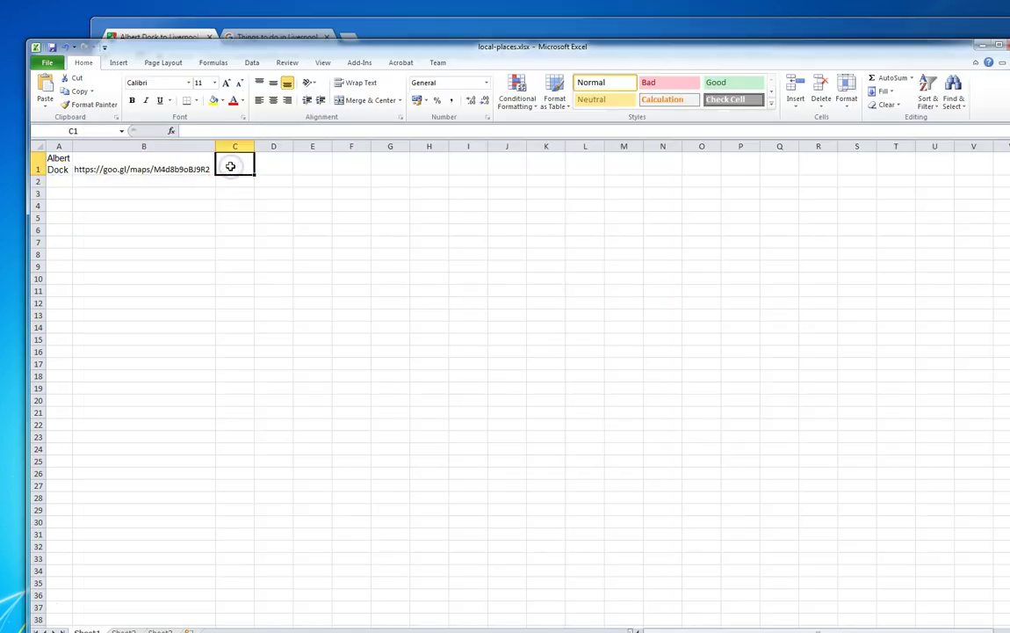
key("ctrl+v")
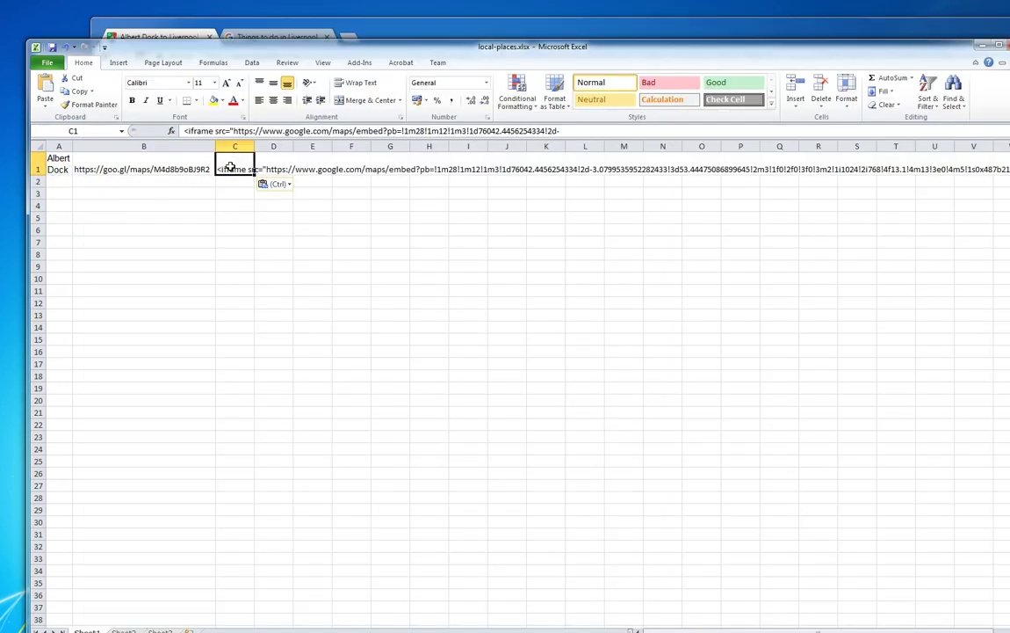
double_click(254, 146)
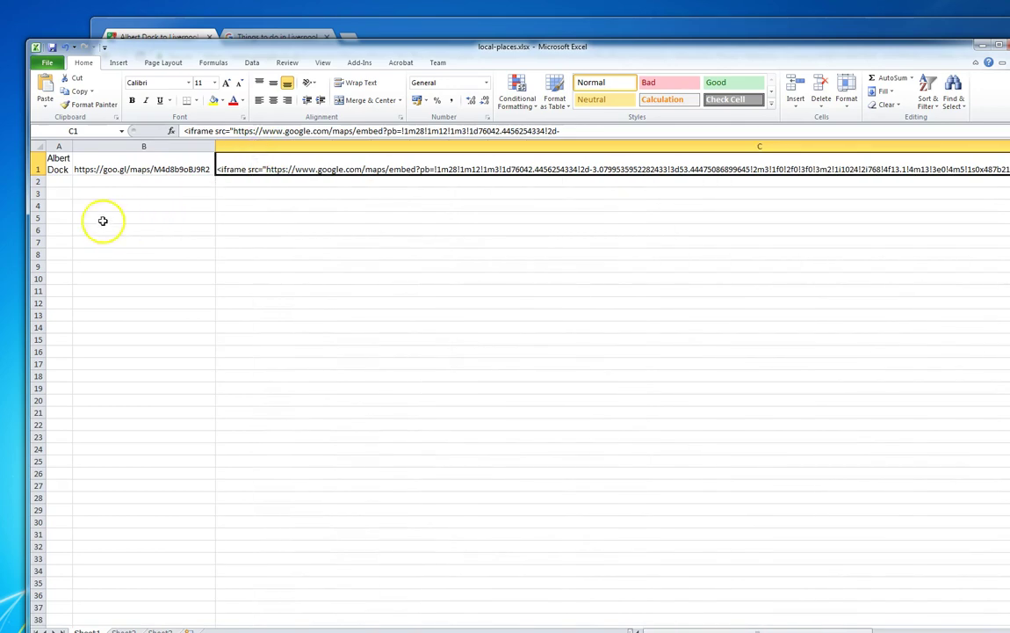
left_click_drag(72, 145, 116, 145)
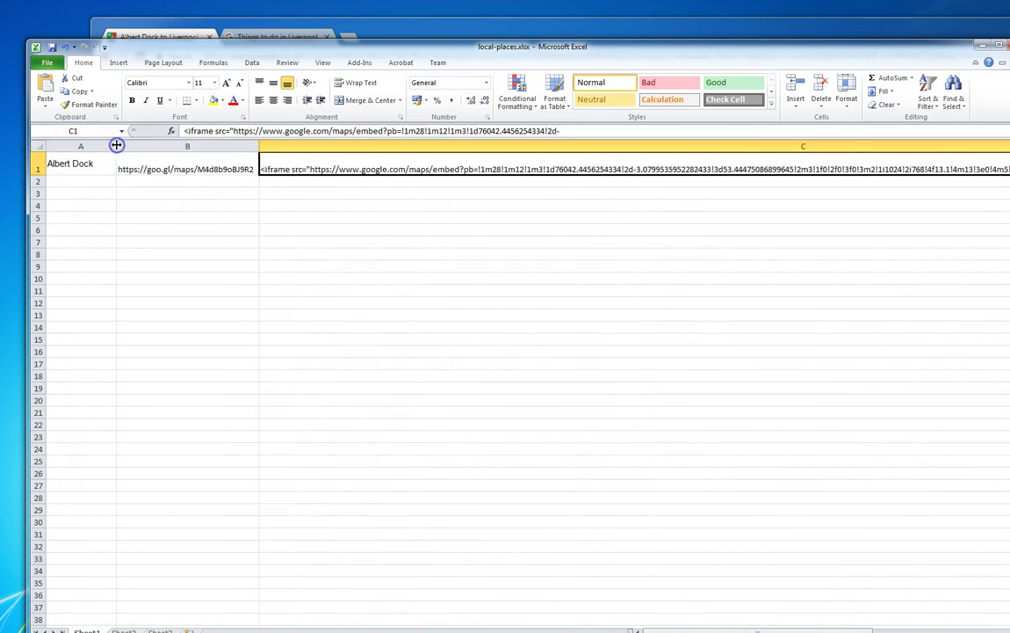
left_click(63, 164)
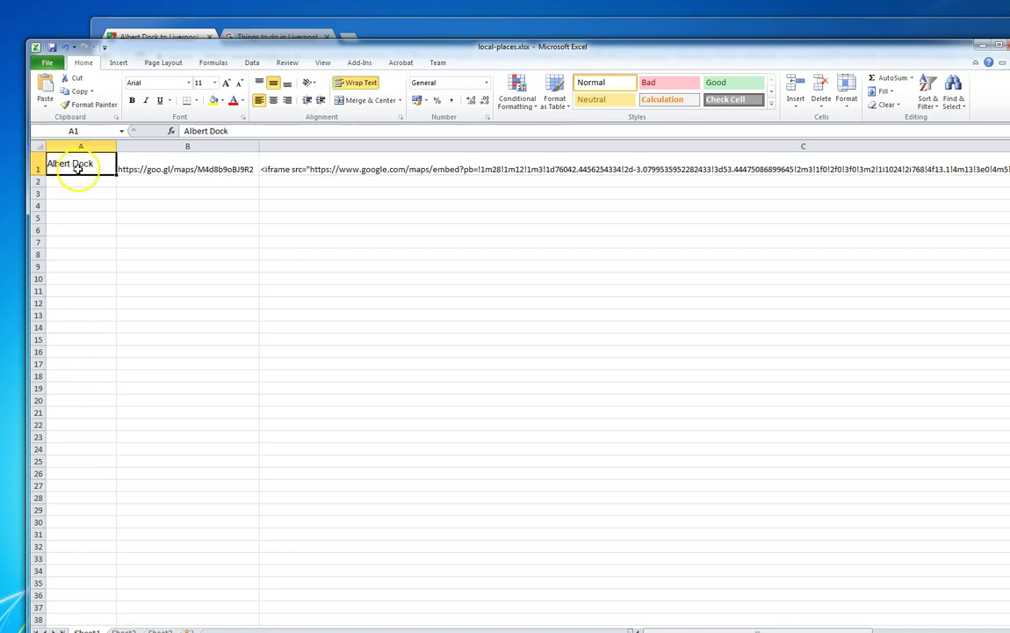
left_click(148, 170)
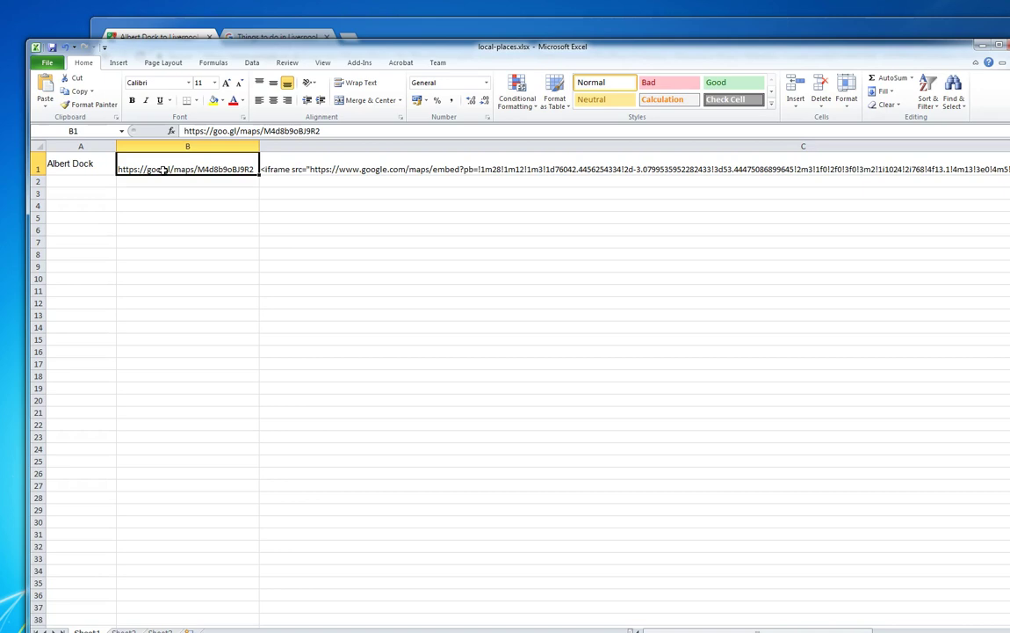
left_click(327, 159)
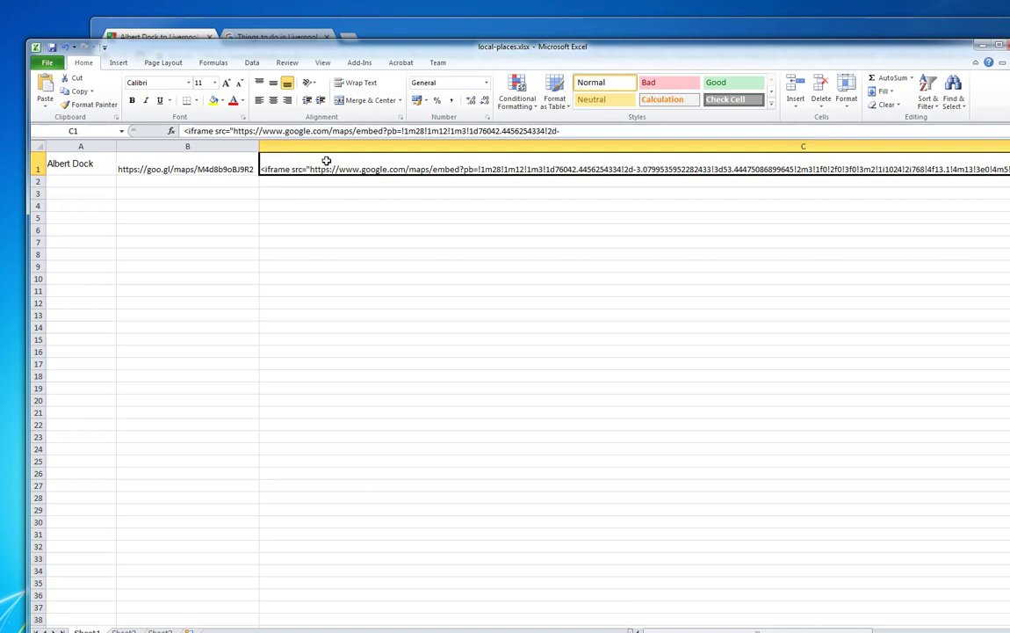
left_click(320, 172)
left_click(72, 168)
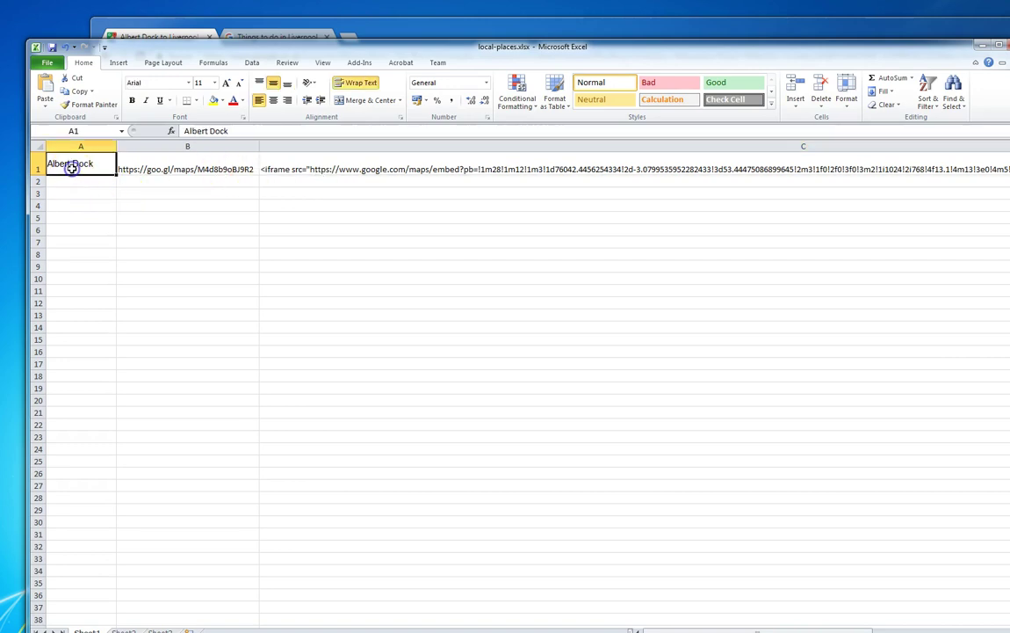
Step: Switch back to Google Maps, close the sharing dialog and return to the directions from Liverpool to Liverpool Roofing Company
left_click(398, 27)
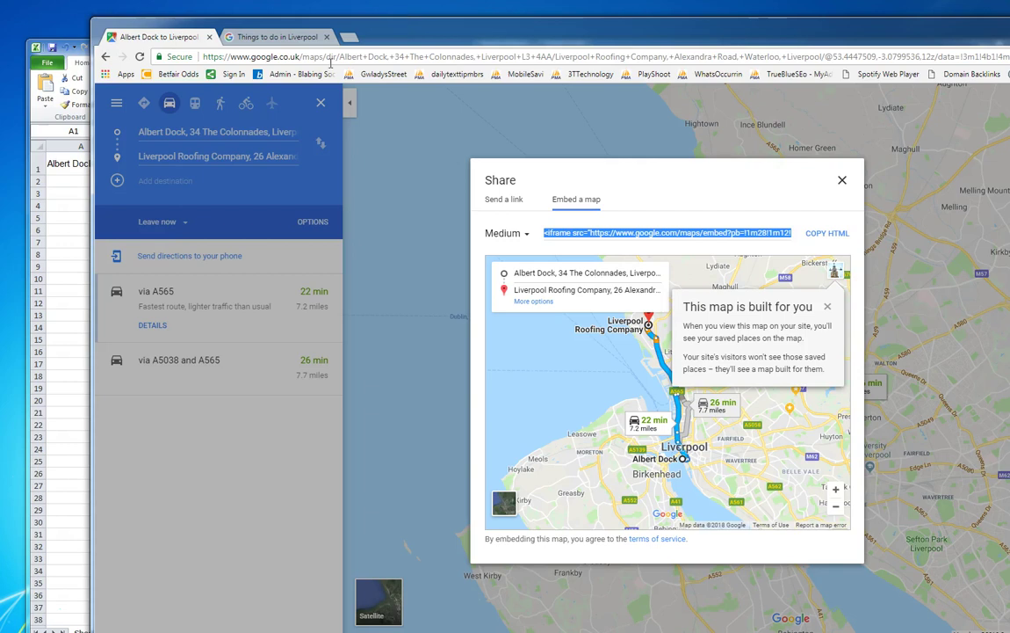
left_click(842, 180)
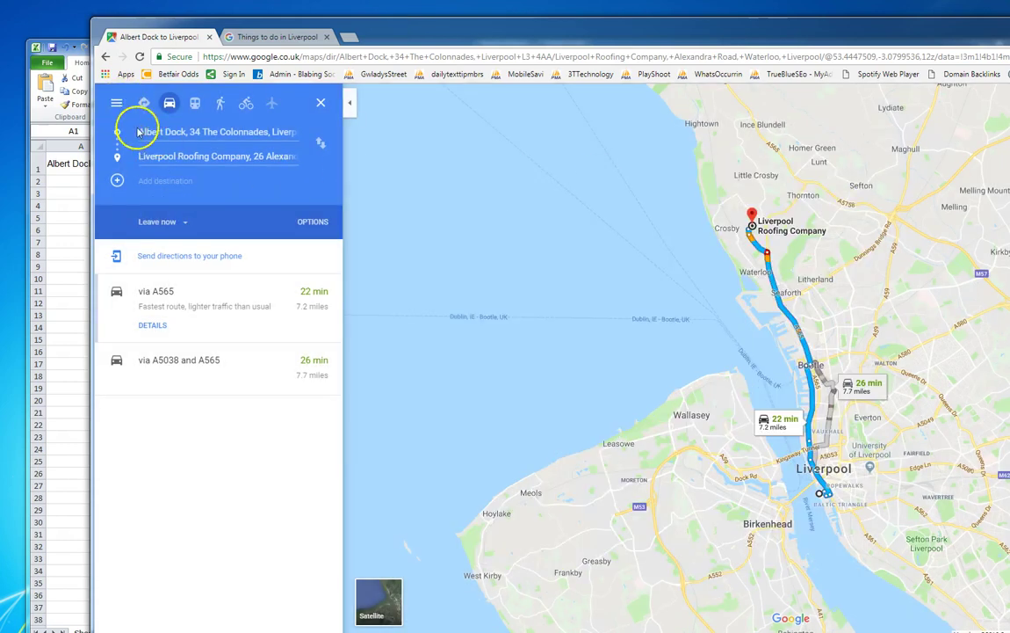
left_click(350, 103)
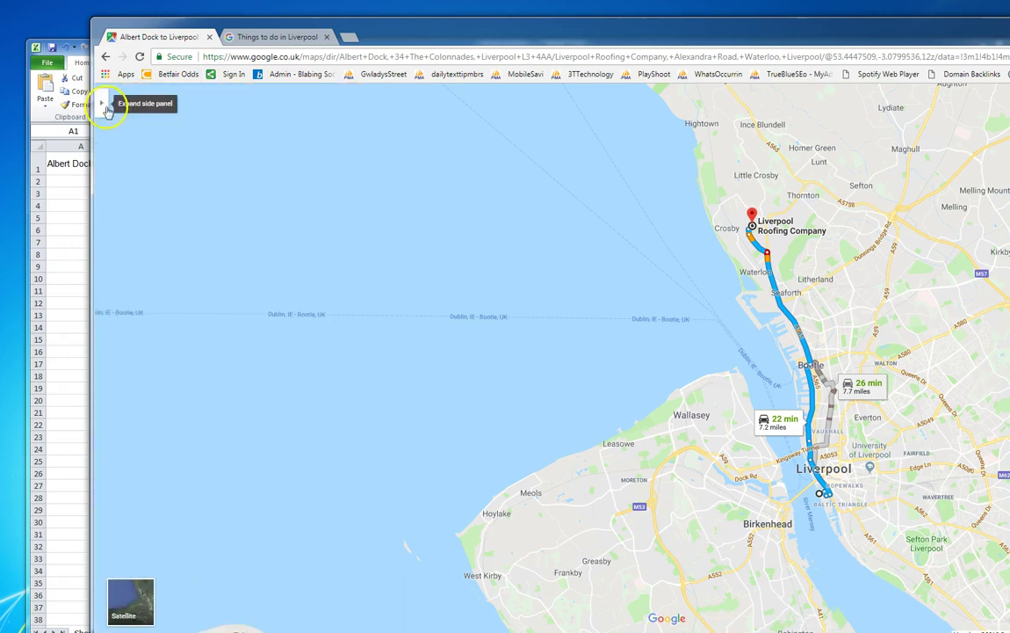
left_click(101, 103)
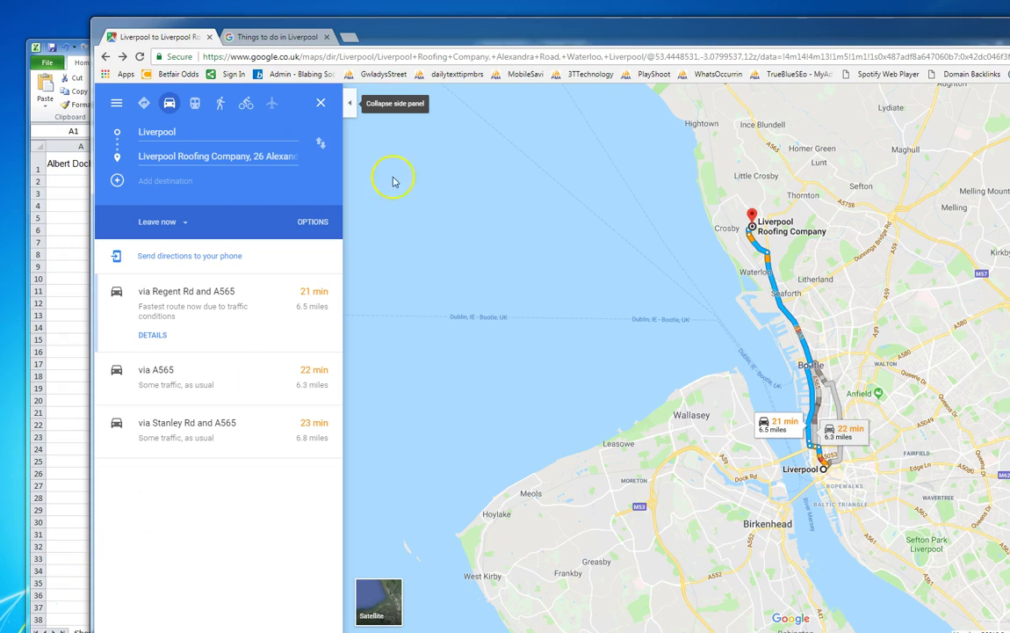
Step: Copy the attraction name The Beatles Story from the Things to do in Liverpool page
left_click(277, 38)
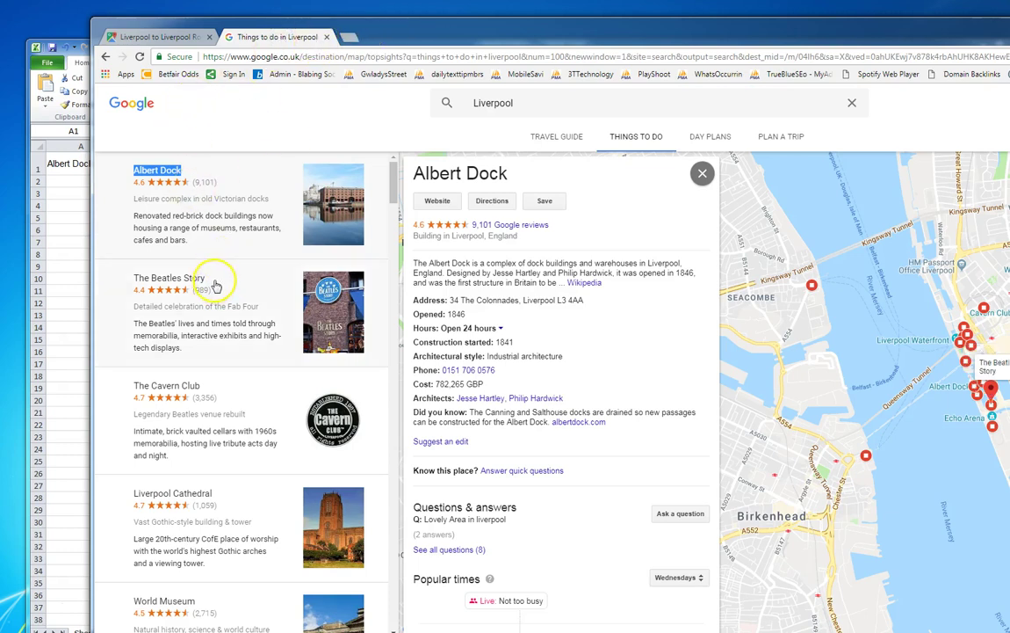
left_click_drag(206, 277, 136, 279)
key("ctrl+c")
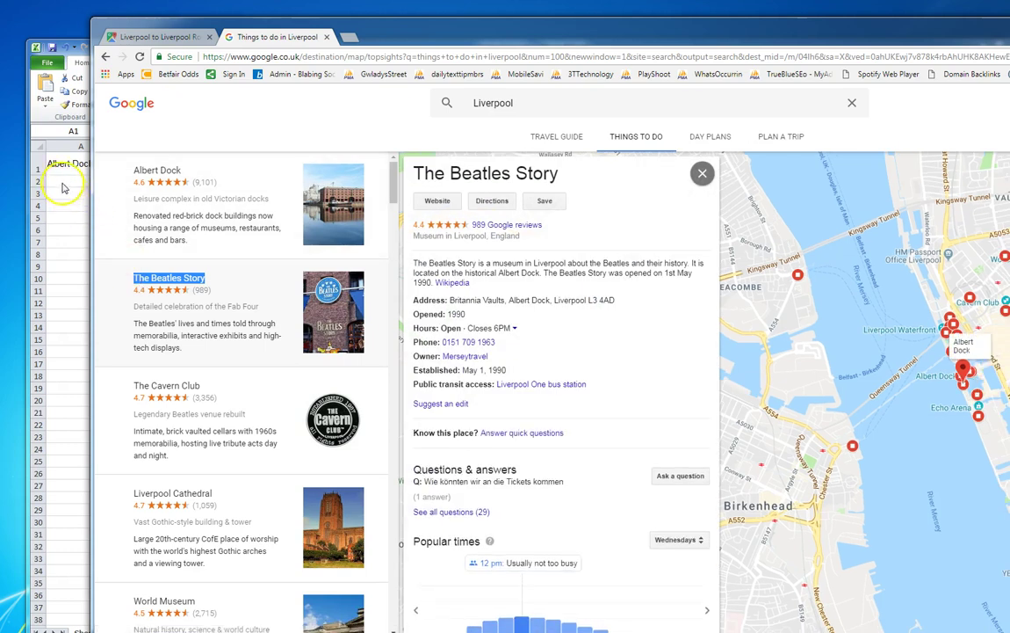
Step: Paste the attraction name into cell A2 of the Excel sheet and widen column A to fit it on one line
left_click(61, 178)
left_click(61, 178)
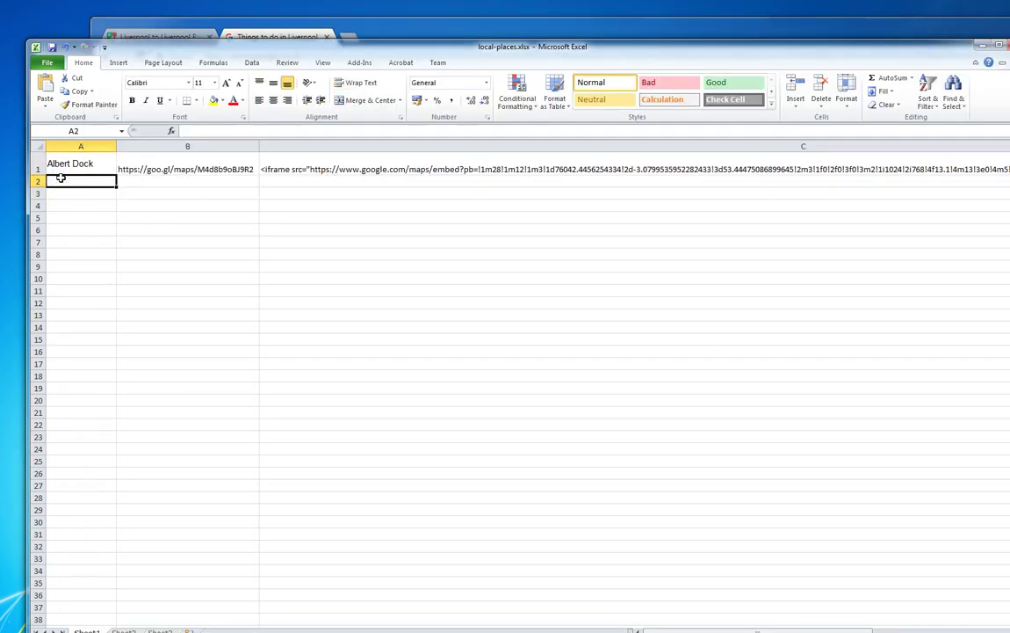
key("ctrl+v")
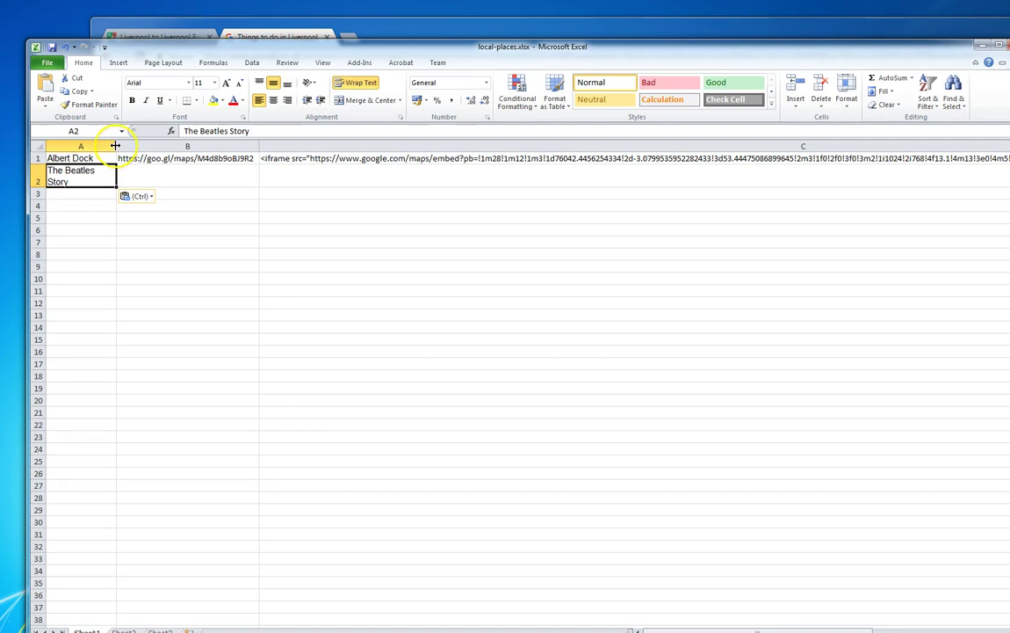
left_click_drag(115, 145, 169, 148)
Step: Select cell B2 for the link, and change the starting point of the Google Maps route to The Beatles Story
left_click(235, 179)
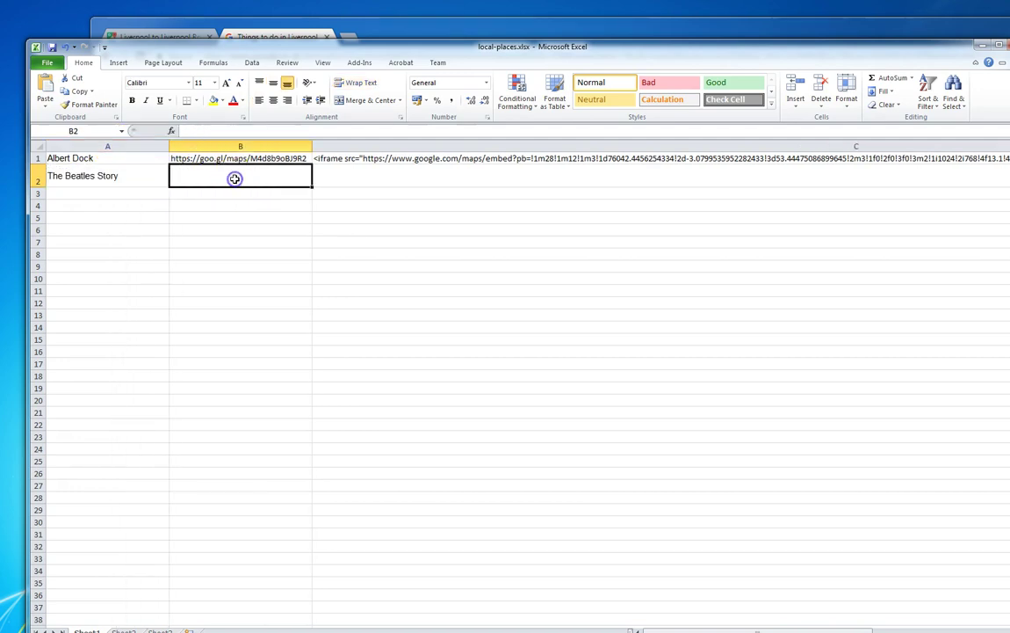
left_click(418, 29)
left_click(166, 37)
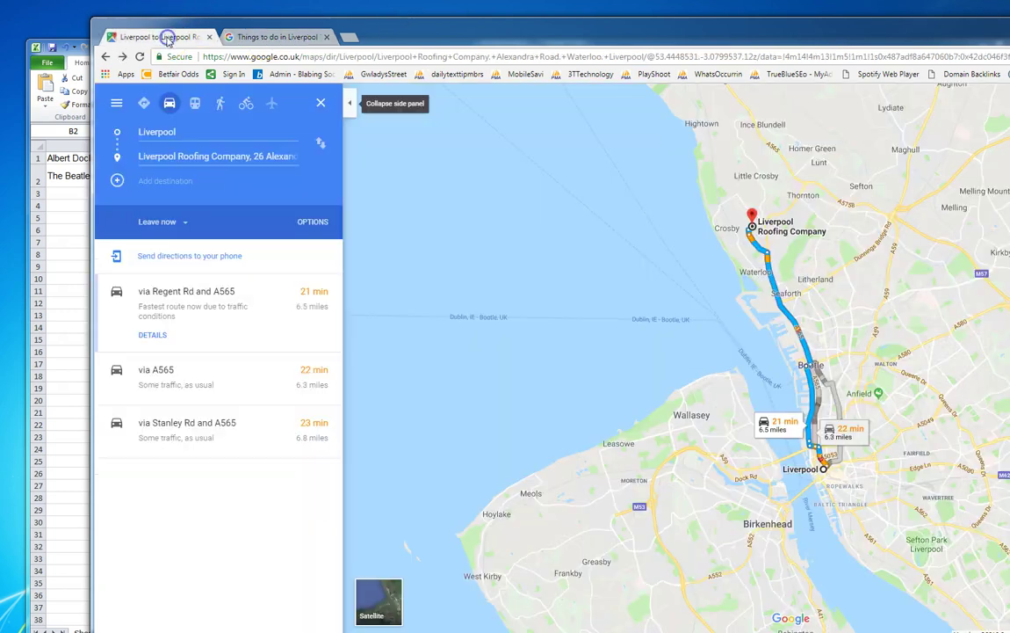
left_click(181, 131)
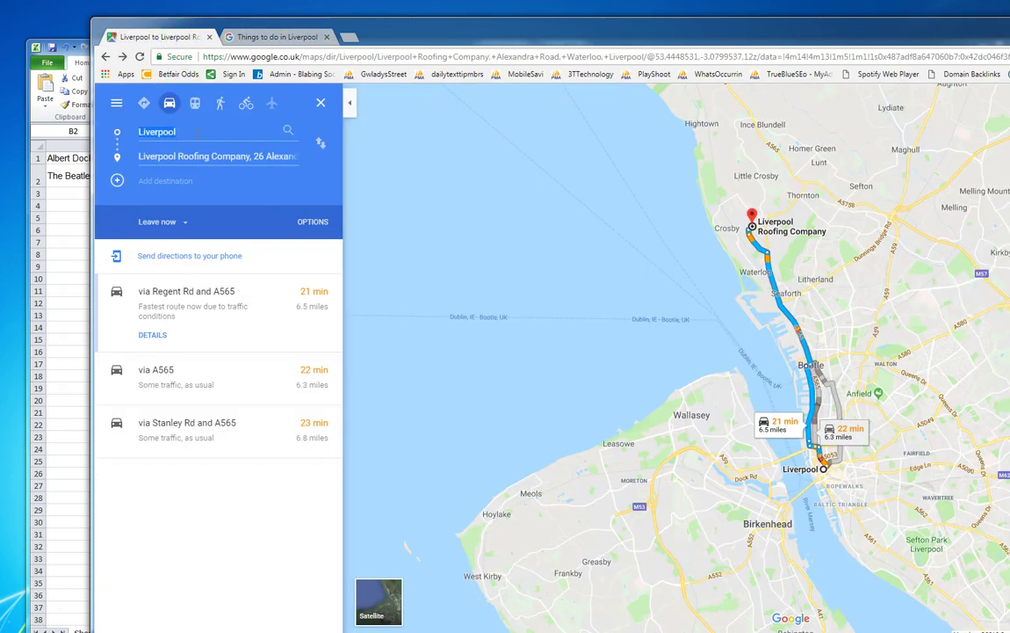
key("ctrl+v")
left_click(171, 193)
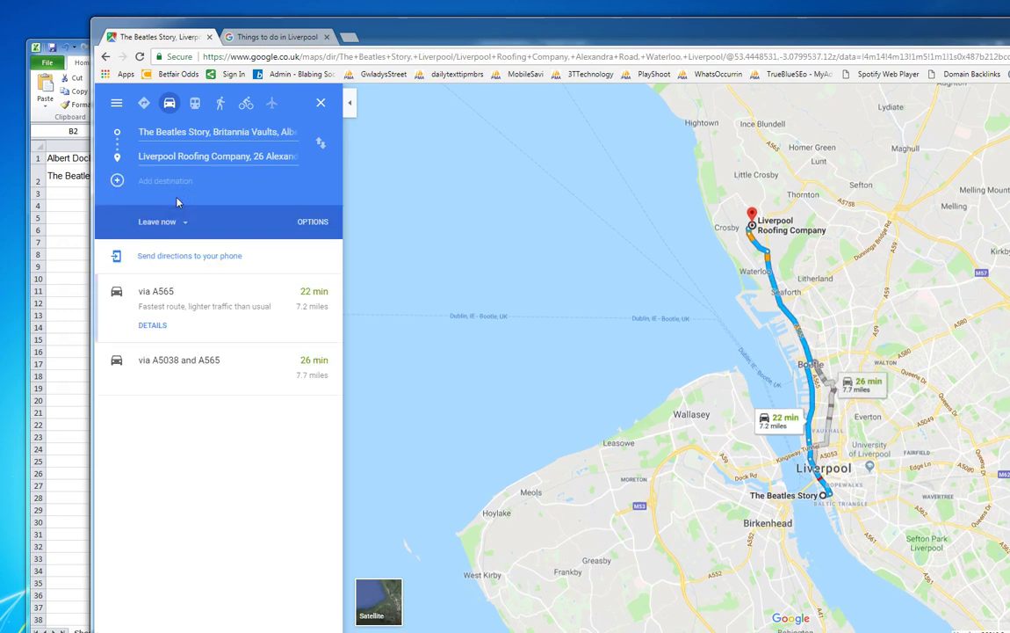
Step: Open the sharing options for the Beatles Story route and copy its short link
left_click(116, 102)
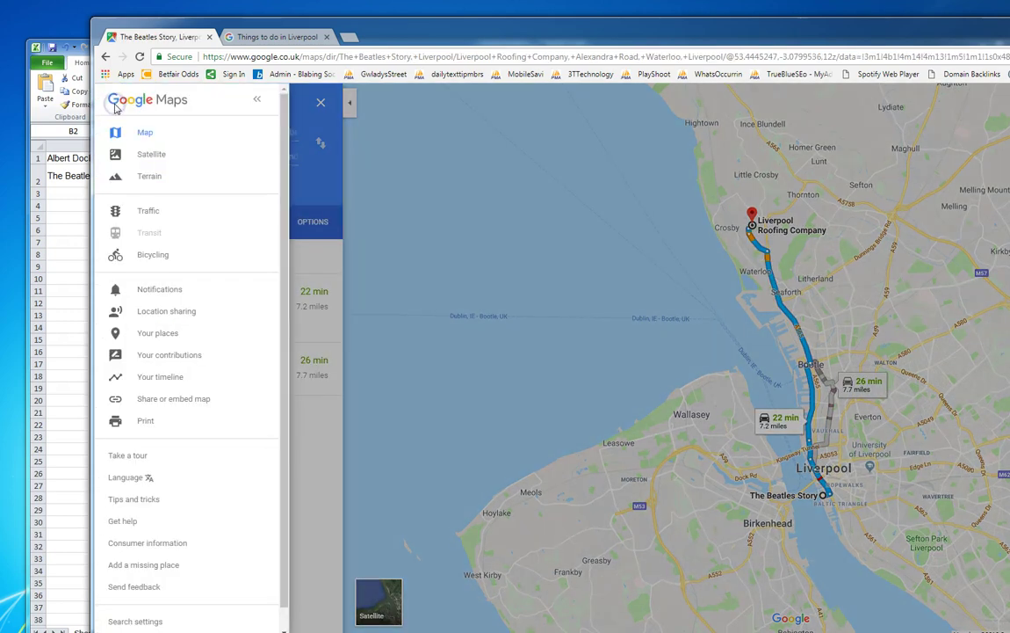
left_click(164, 400)
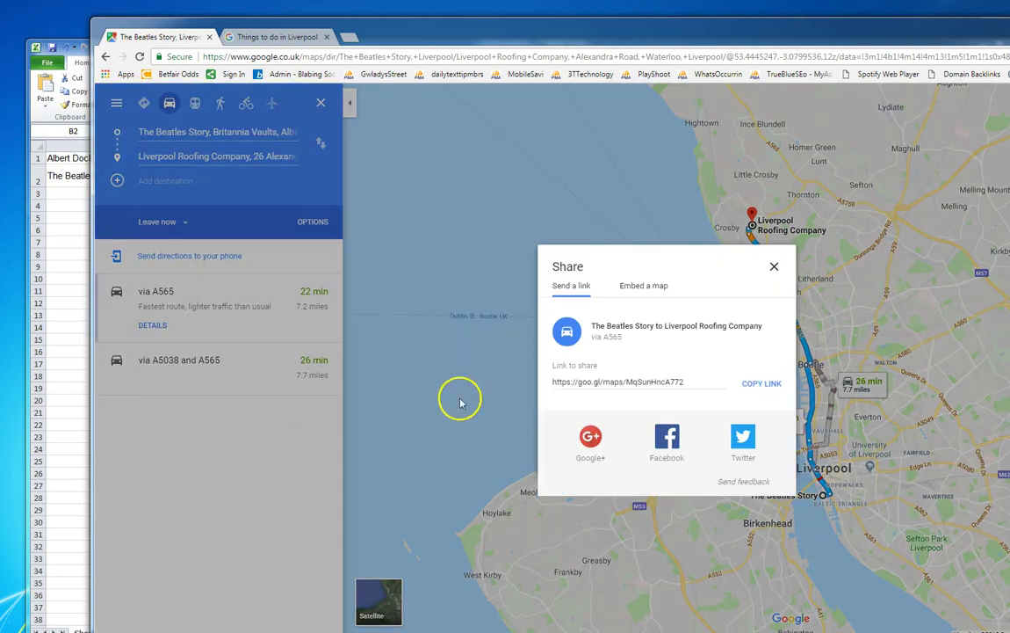
left_click(762, 384)
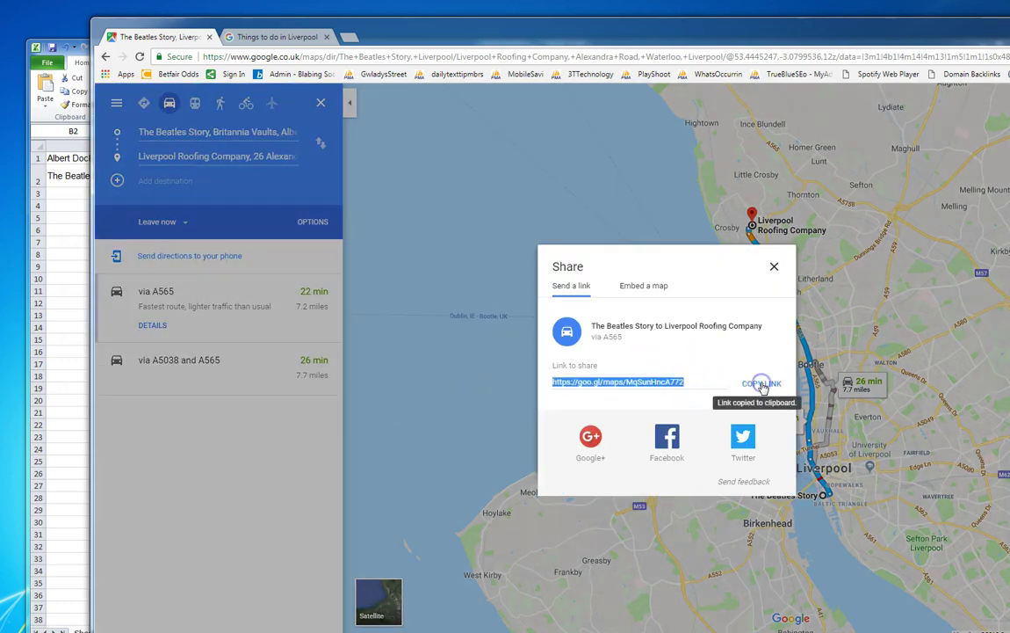
Step: Paste the route link into cell B2 of the Excel sheet and select cell C2 for the embed code
left_click(55, 193)
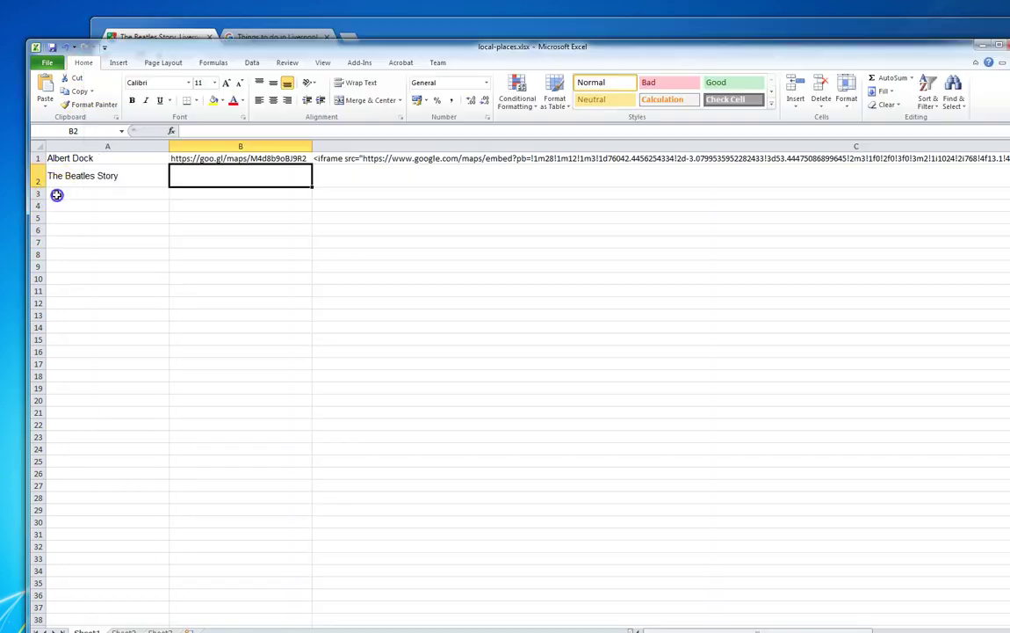
key("ctrl+v")
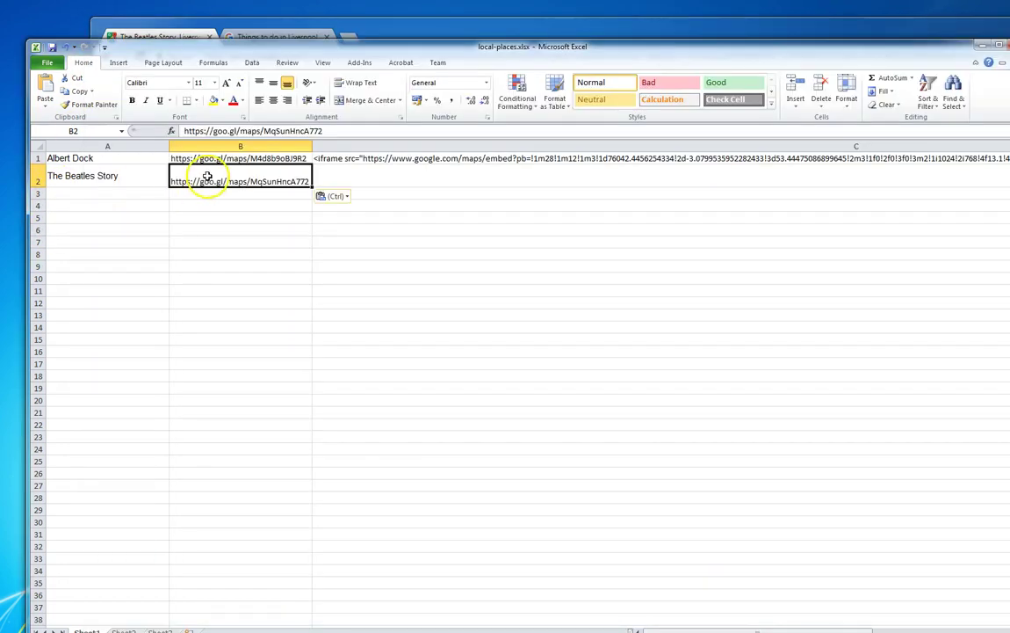
left_click(385, 174)
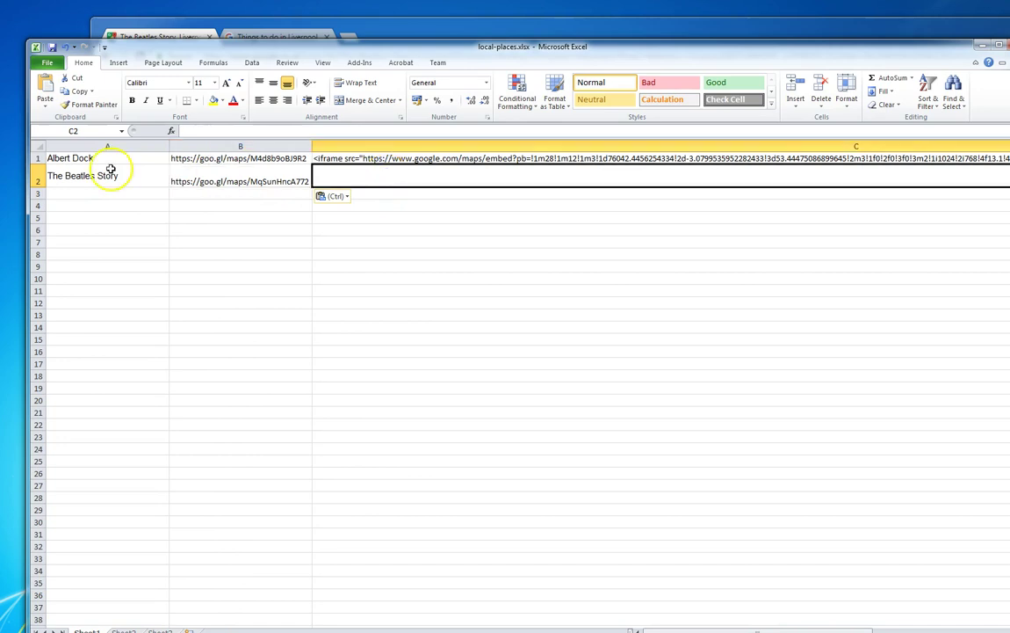
Step: Switch back to the Google Maps sharing dialog and copy the Medium-size embed HTML for the Beatles Story route
left_click(429, 26)
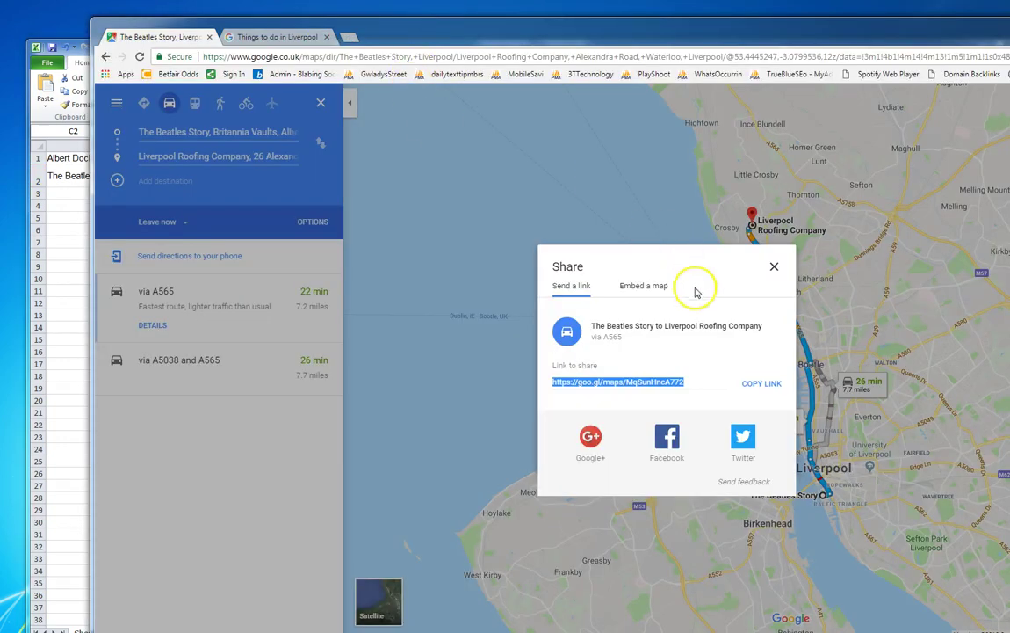
left_click(649, 289)
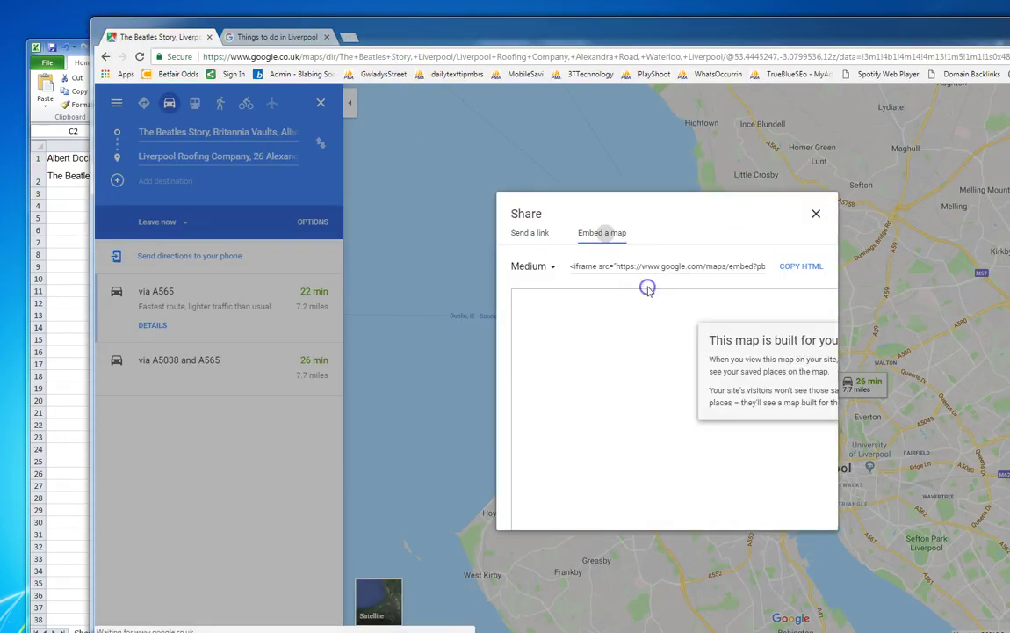
left_click(831, 239)
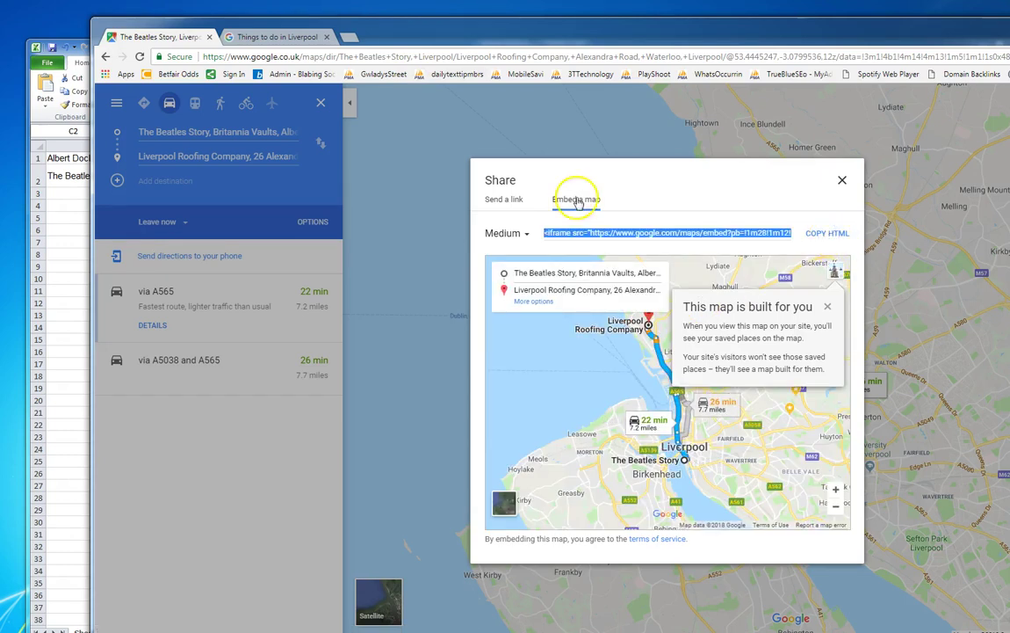
Step: Paste the embed code into cell C2 of the Excel sheet, select cell A3 and reposition the window to keep the browser reachable
left_click(57, 195)
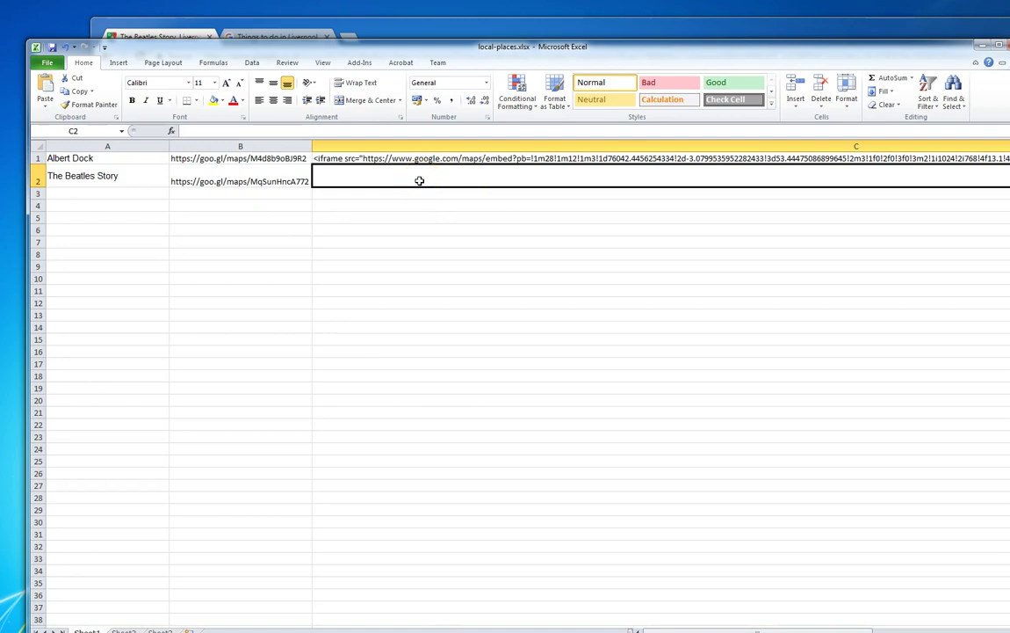
key("ctrl+v")
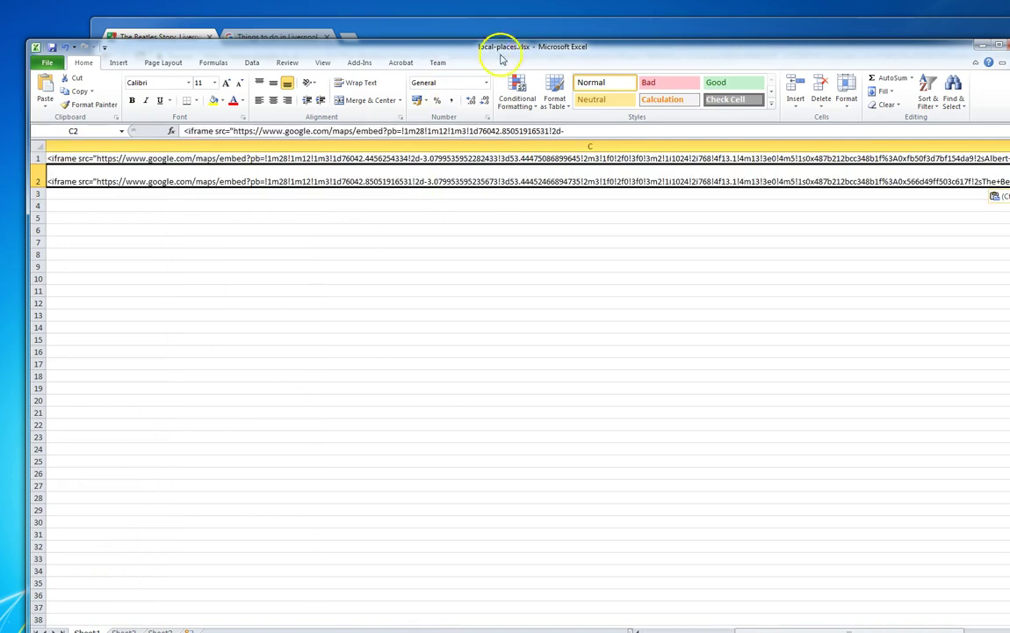
left_click_drag(498, 45, 514, 39)
left_click_drag(819, 617, 698, 617)
left_click(83, 179)
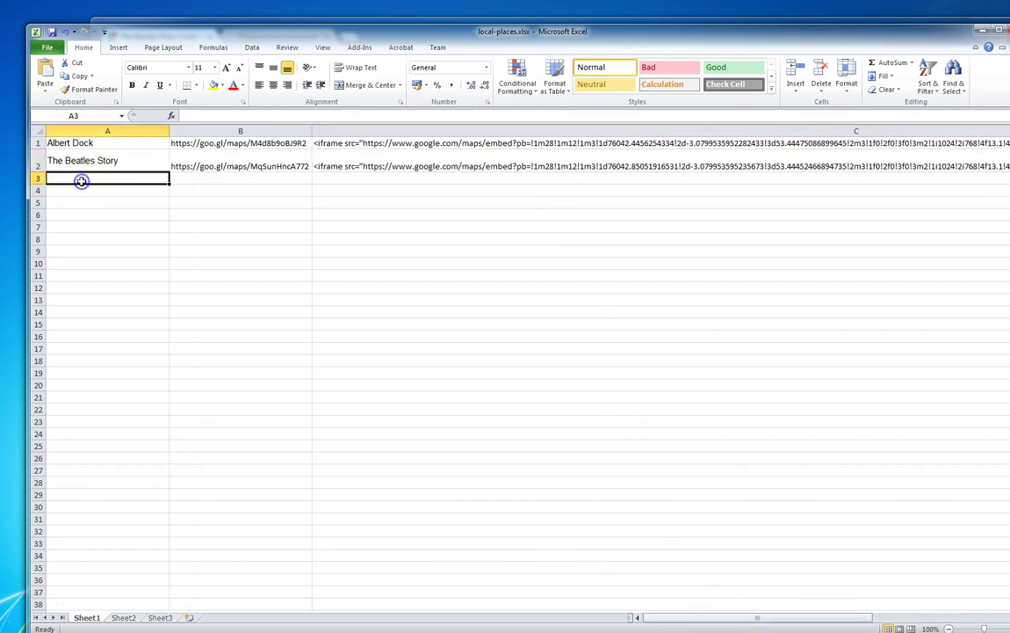
left_click_drag(370, 33, 367, 49)
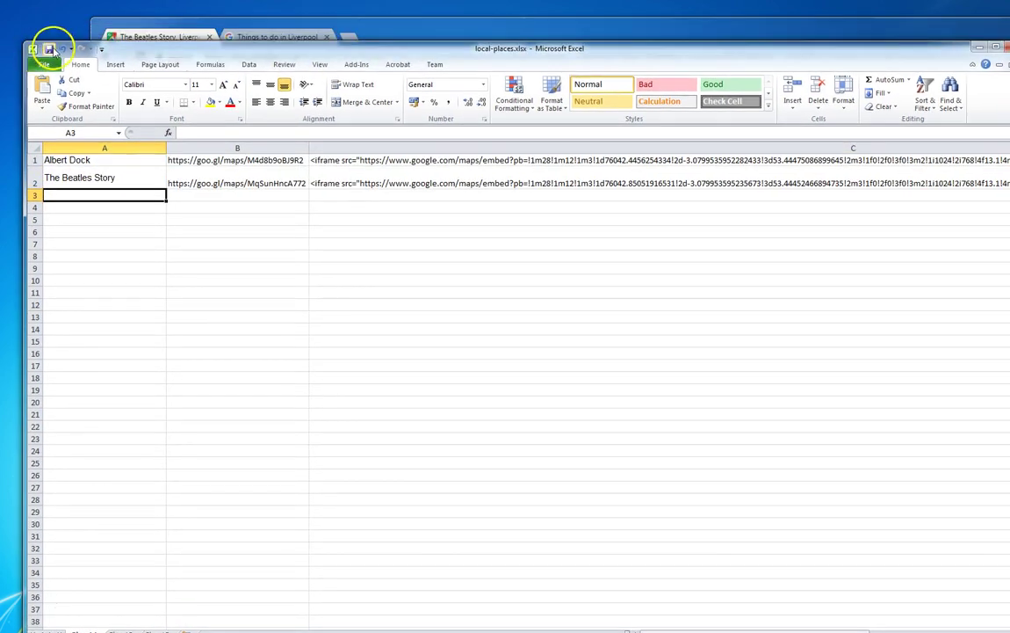
Step: Switch to the Things to do in Liverpool page in the browser and look through more attractions in the list
left_click(400, 29)
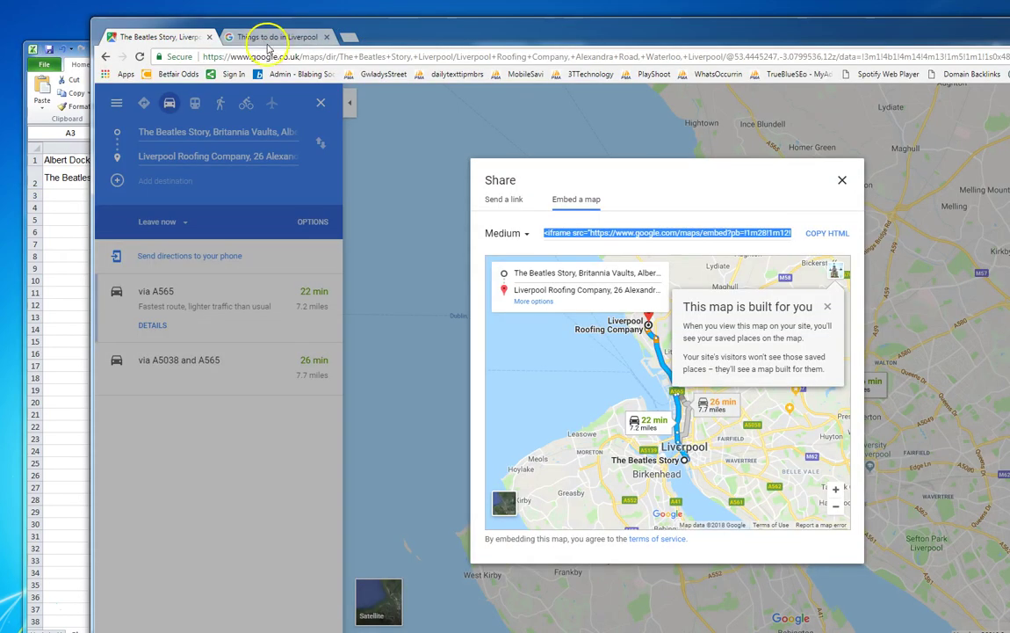
left_click(264, 37)
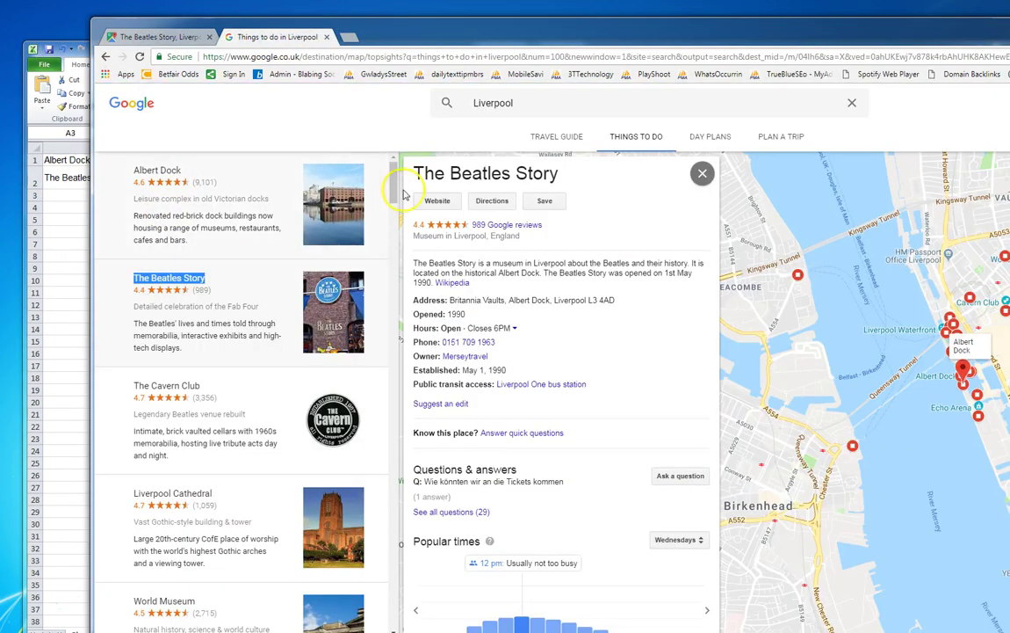
left_click_drag(392, 180, 393, 216)
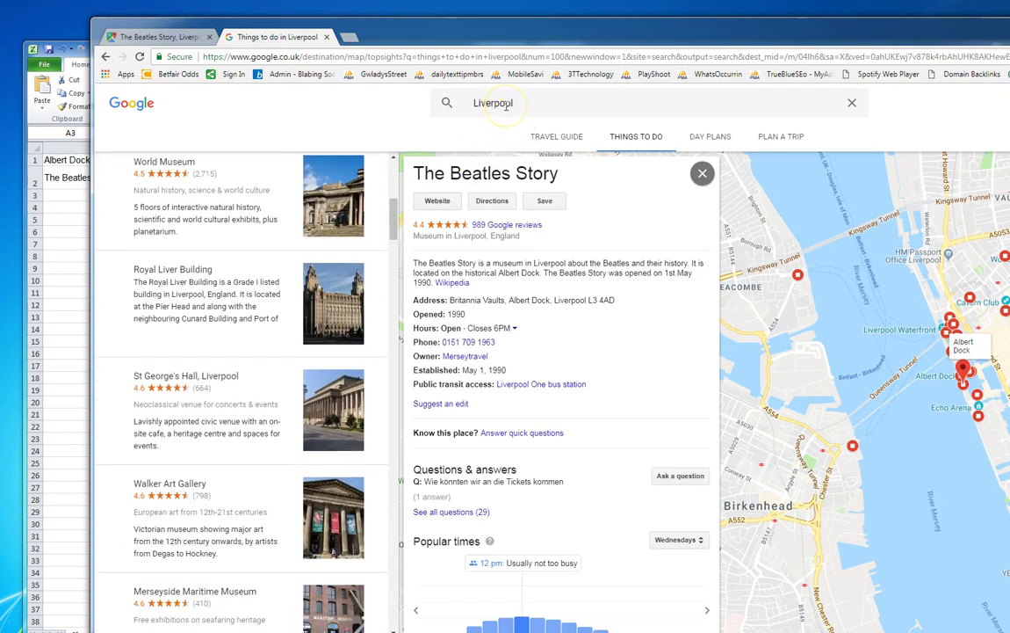